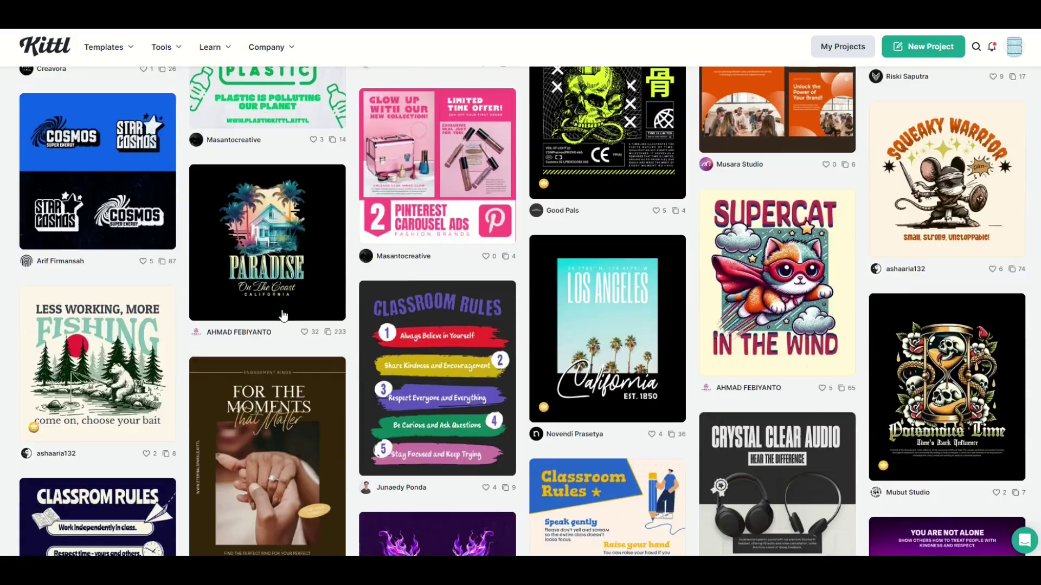
Scroll down through the grid of Kittl community template designs.
scroll(282, 316, down, 9)
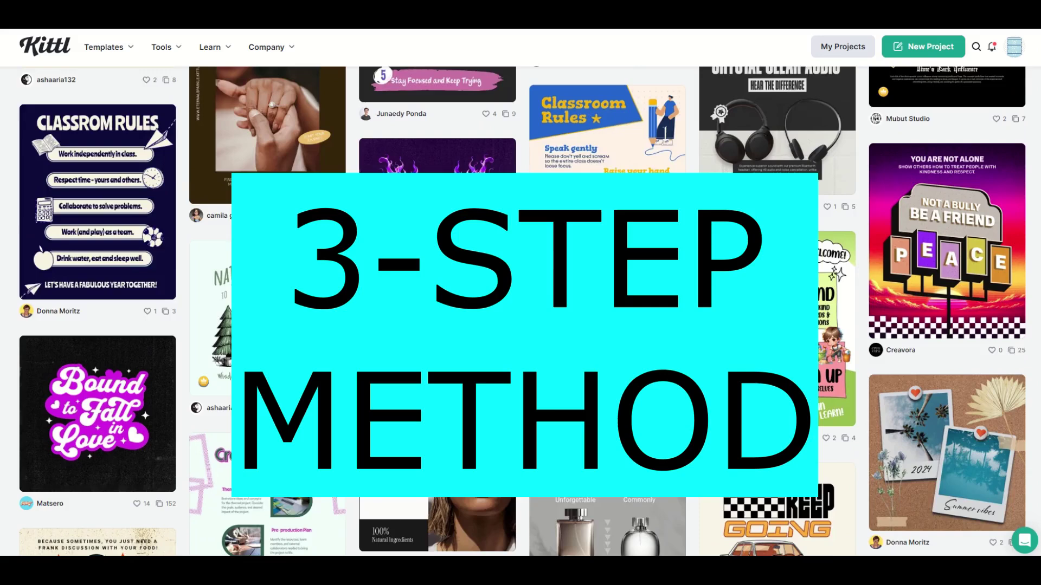
scroll(281, 317, down, 3)
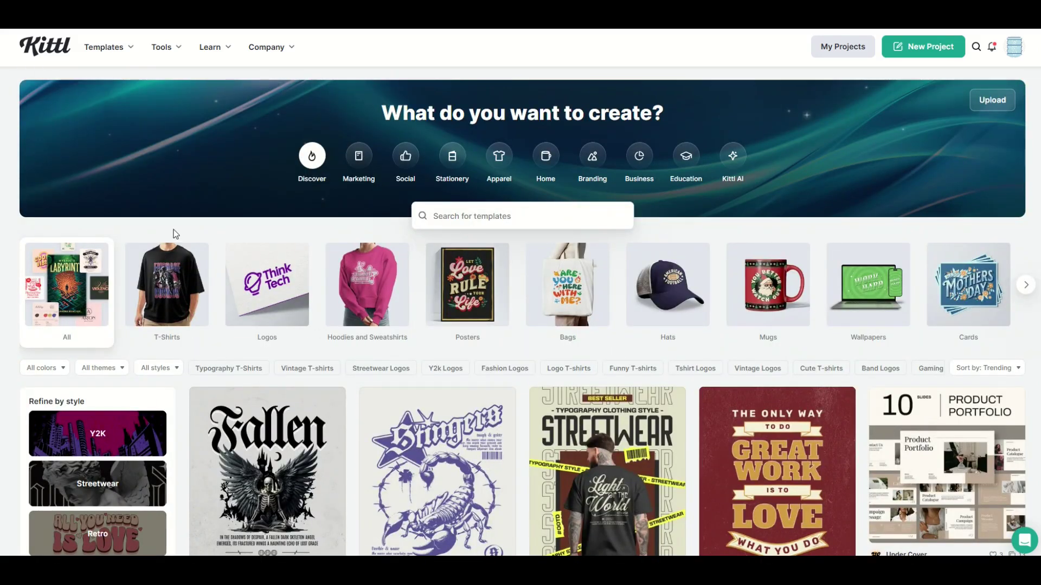
scroll(181, 267, down, 10)
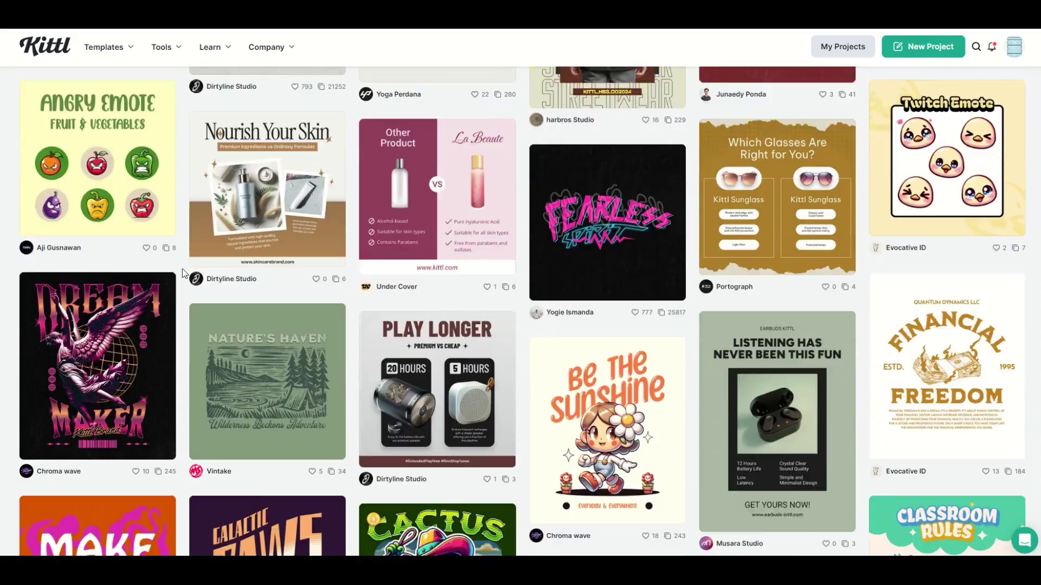
scroll(182, 269, down, 2)
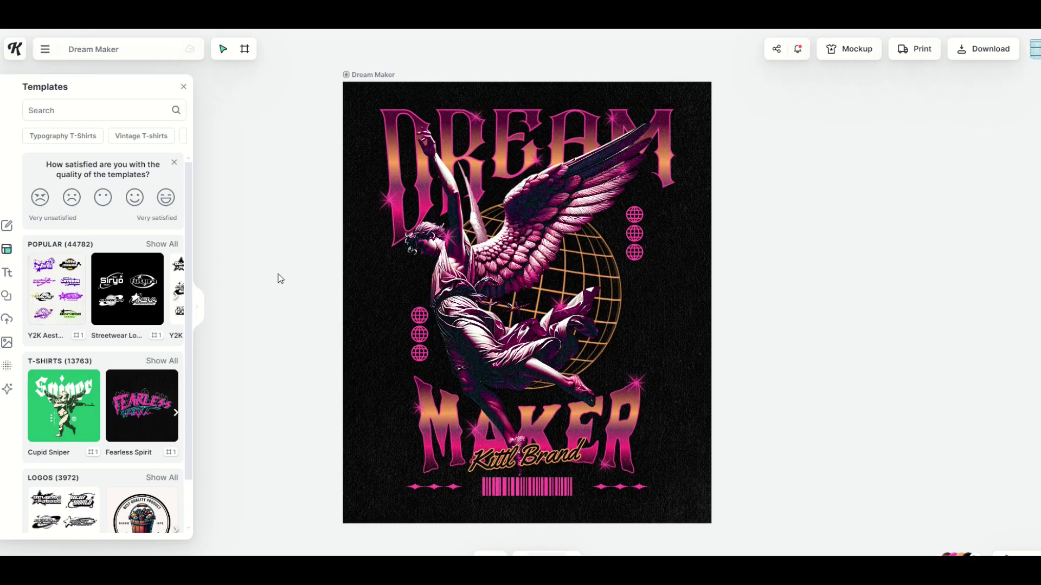
Nudge the angel artwork, then load the Cupid Sniper template as a new project.
drag(448, 274, 479, 264)
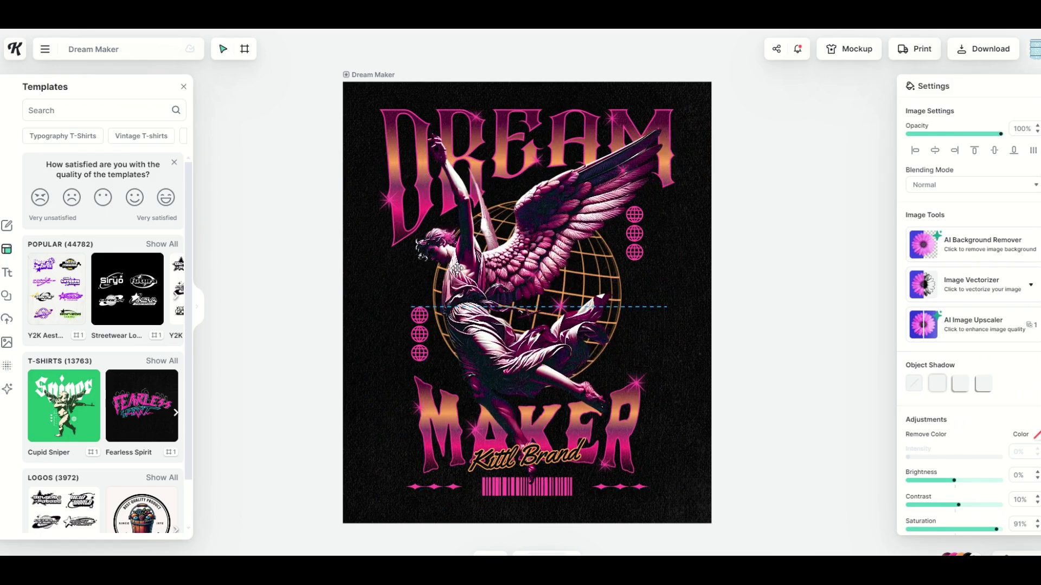
drag(460, 265, 443, 256)
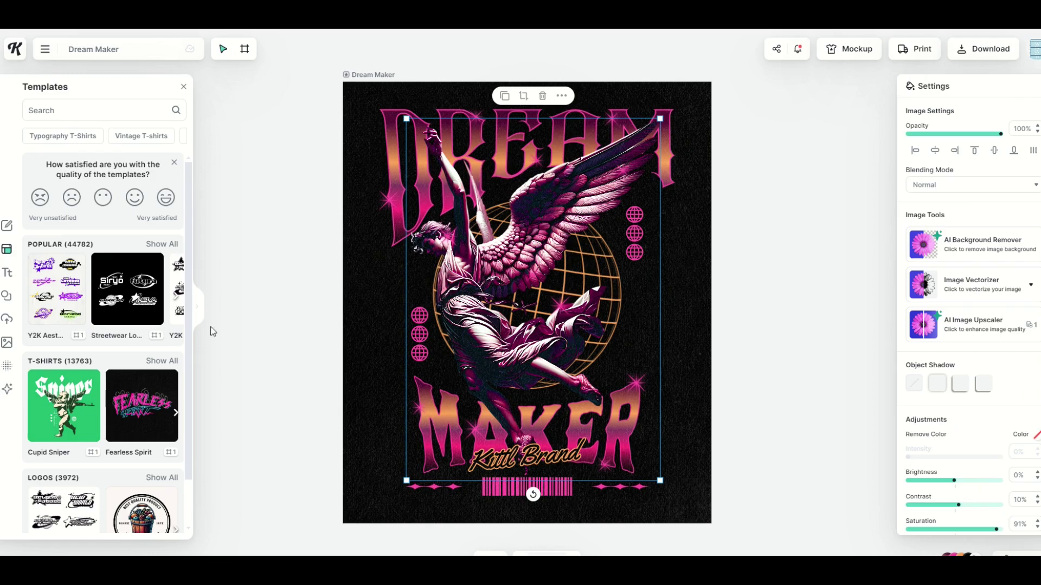
click(77, 403)
click(484, 331)
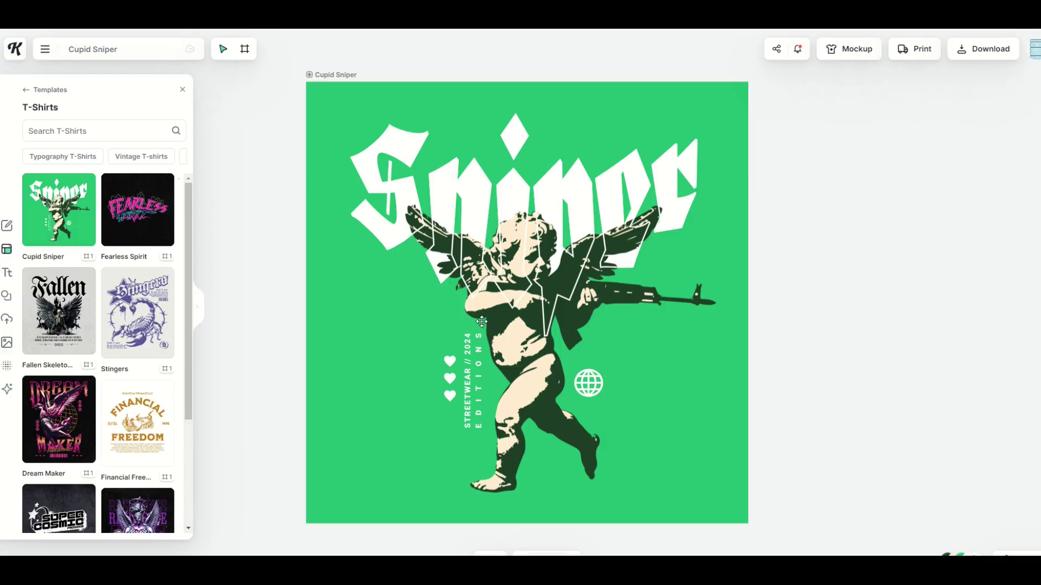
Bring the cupid in front of the Sniper title, centre it, and nudge the title up.
drag(469, 347, 384, 329)
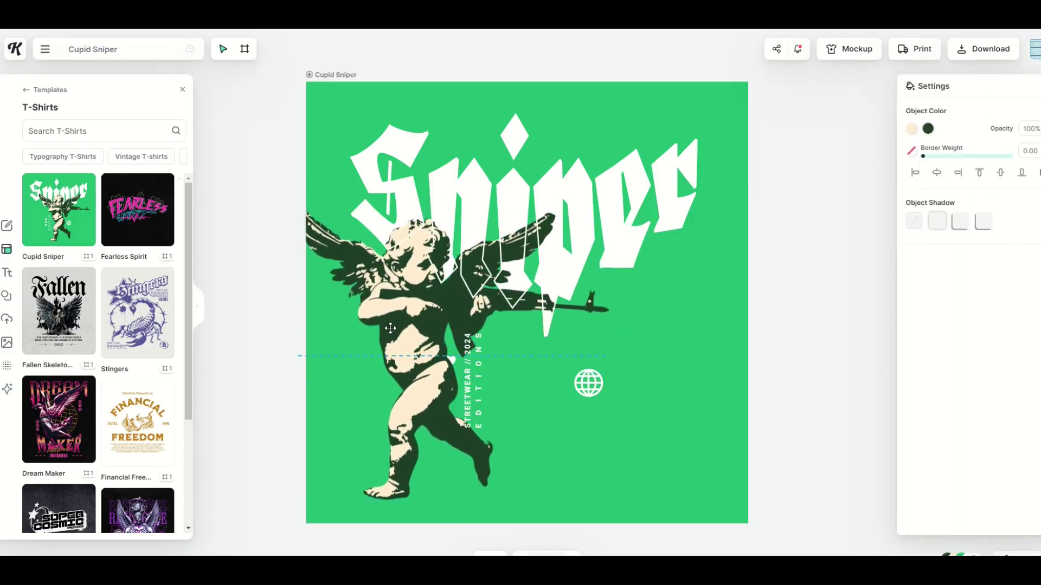
right_click(388, 329)
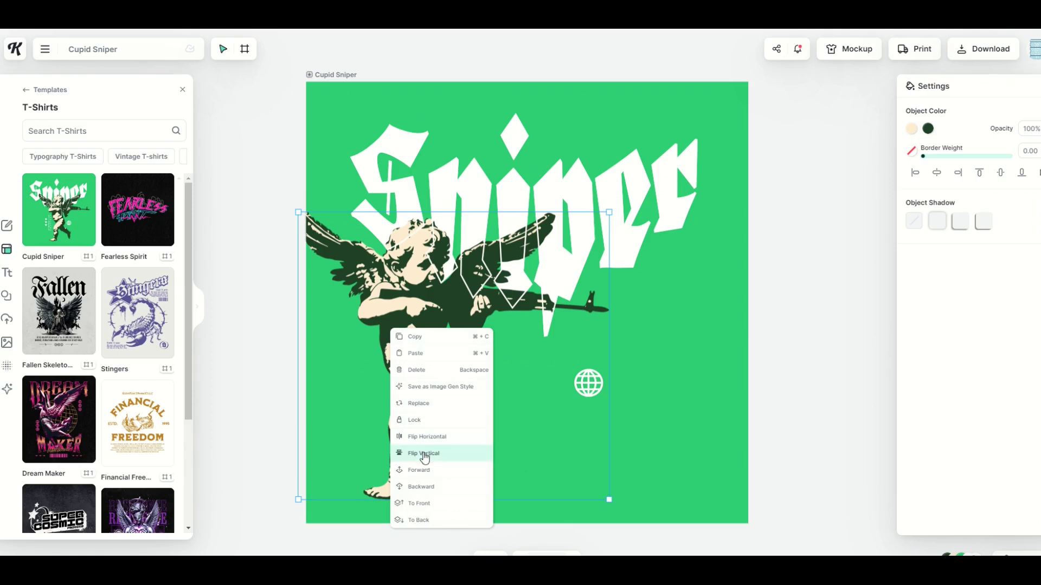
click(428, 503)
drag(458, 377, 532, 365)
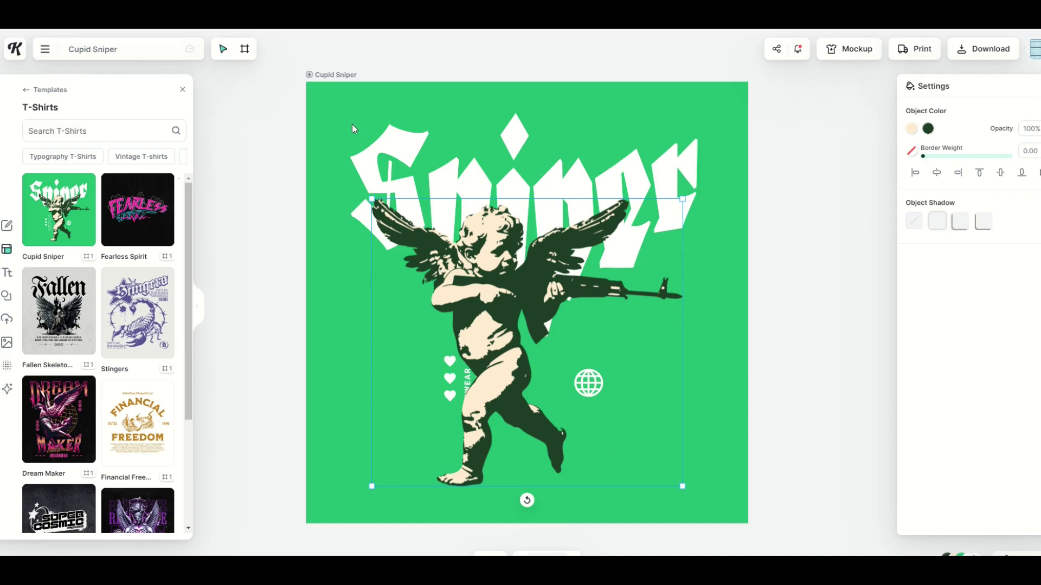
click(406, 159)
drag(405, 159, 379, 158)
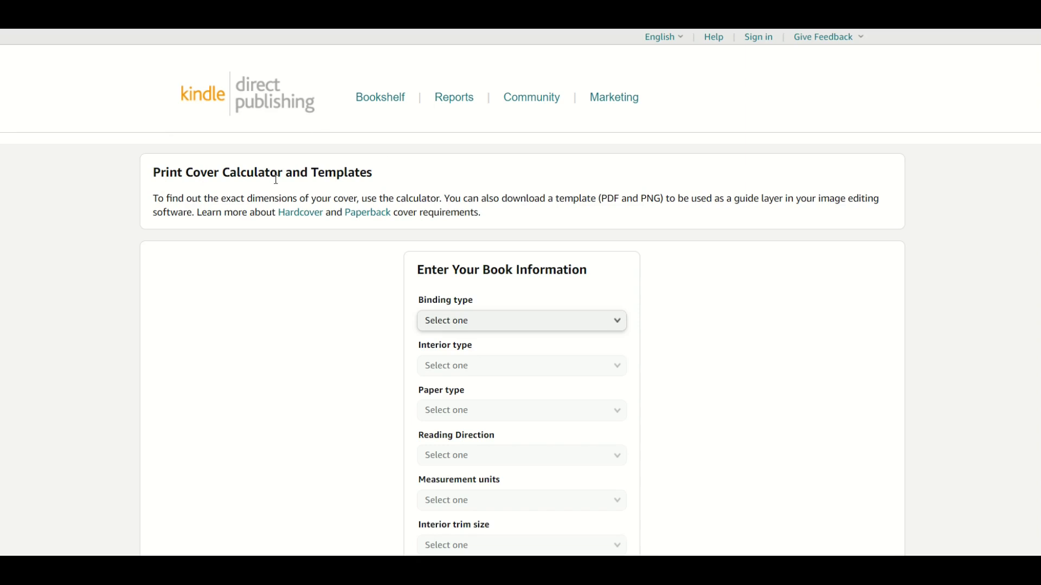
Choose Paperback, Standard color interior, White paper, Left to Right reading and Inches in the KDP calculator.
scroll(325, 247, down, 2)
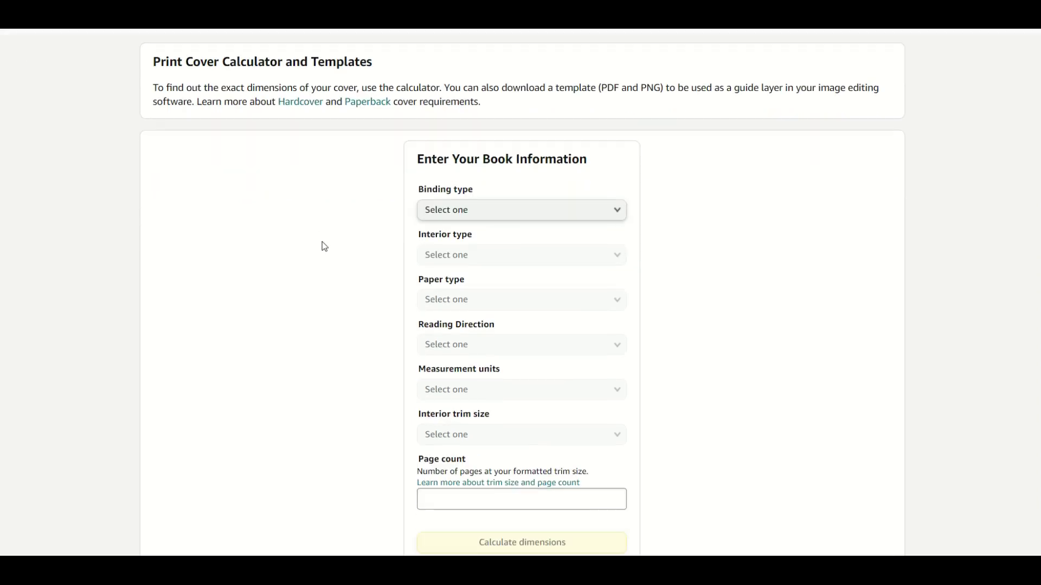
click(443, 210)
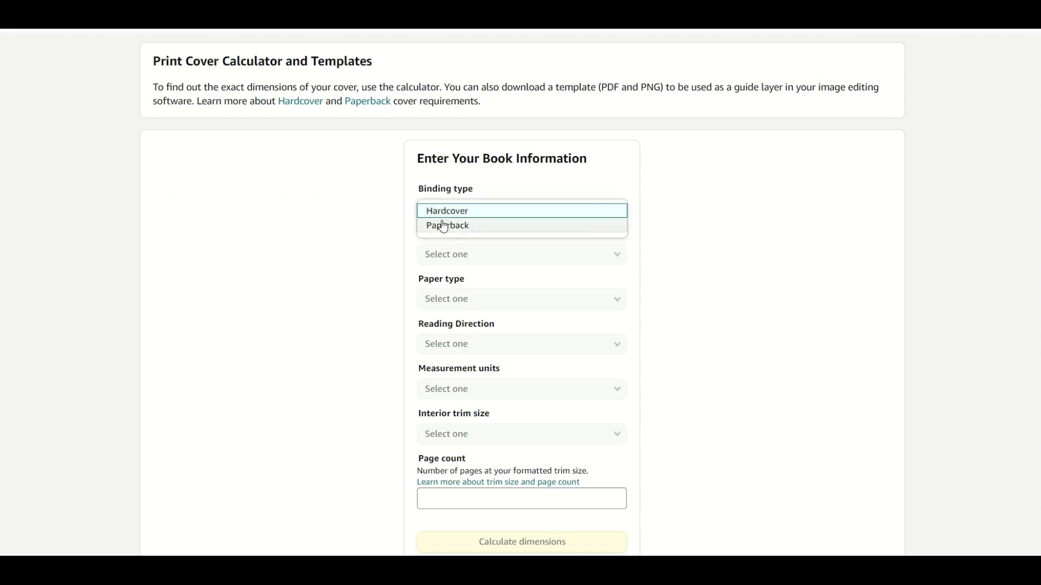
click(443, 226)
click(438, 259)
click(447, 286)
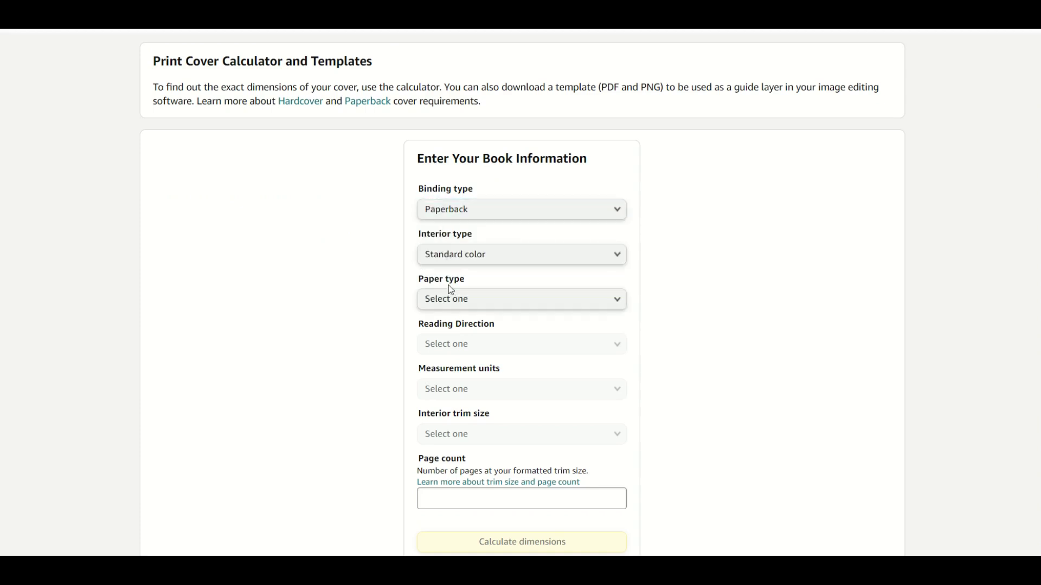
click(448, 300)
click(449, 303)
click(450, 347)
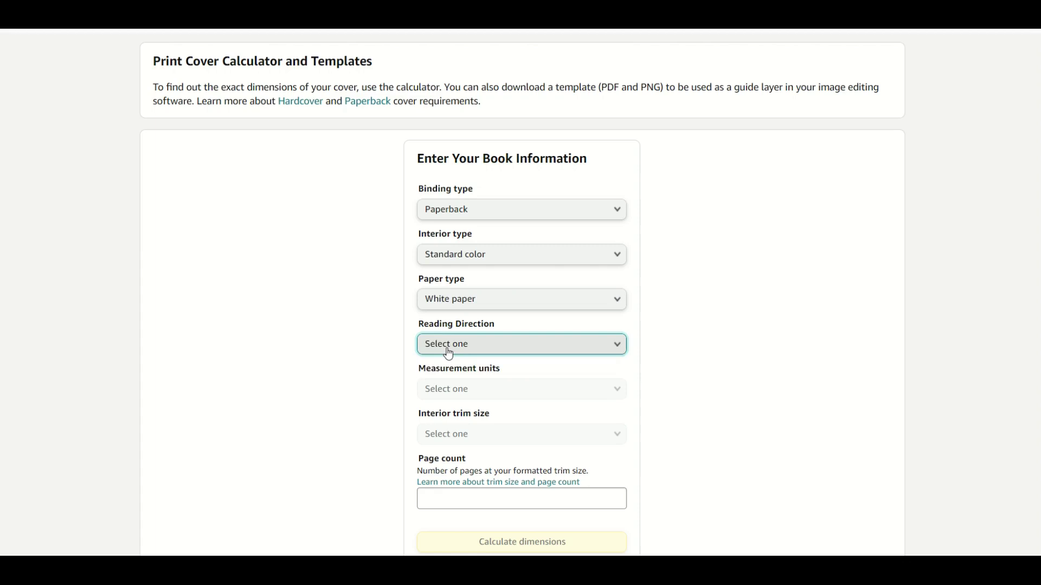
click(449, 353)
click(450, 392)
click(449, 392)
Set trim size 6.69 x 9.61 in and page count 325, then calculate the cover dimensions.
scroll(448, 397, down, 4)
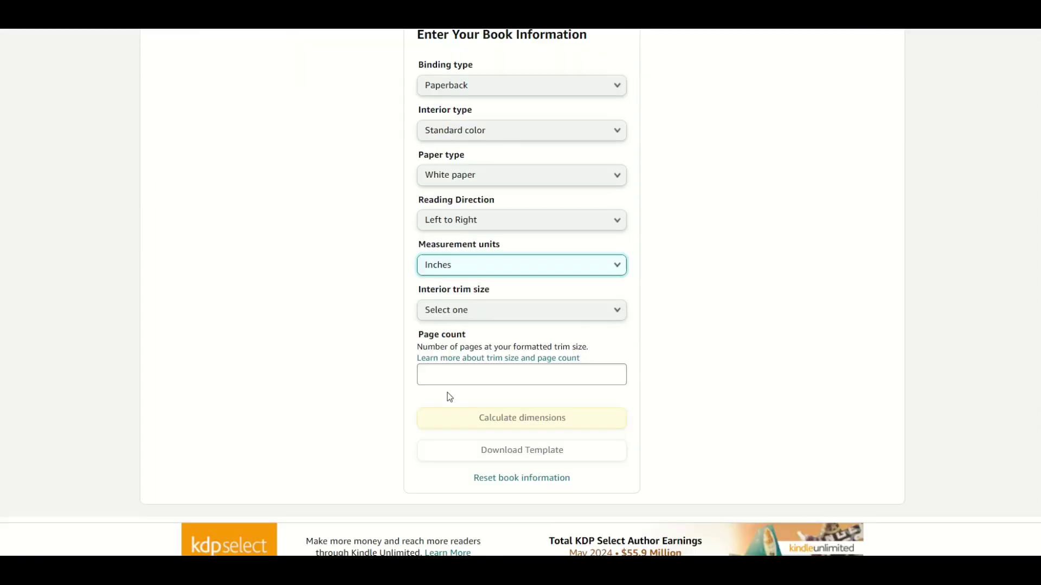
click(437, 212)
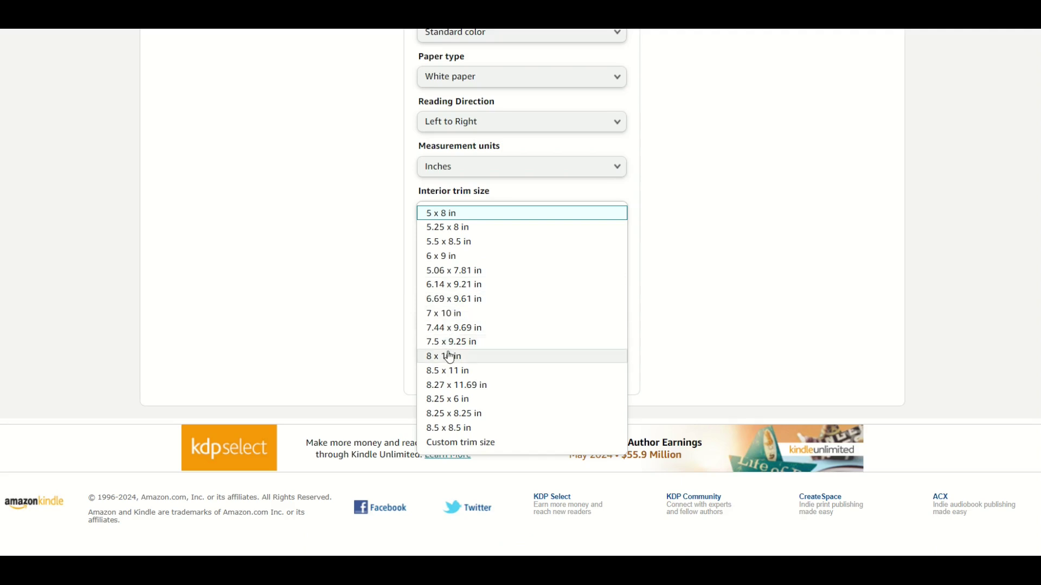
click(453, 299)
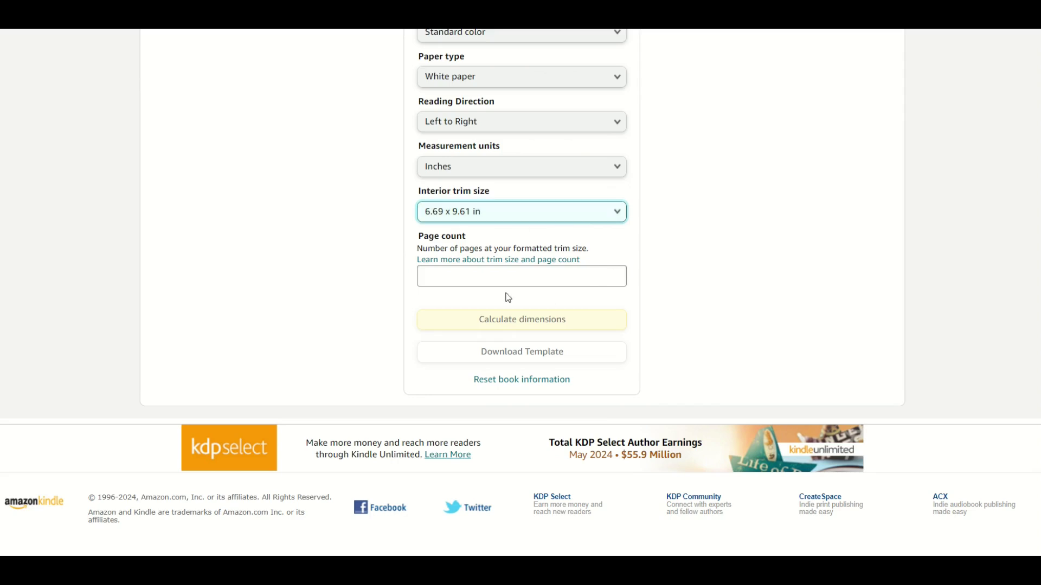
click(446, 283)
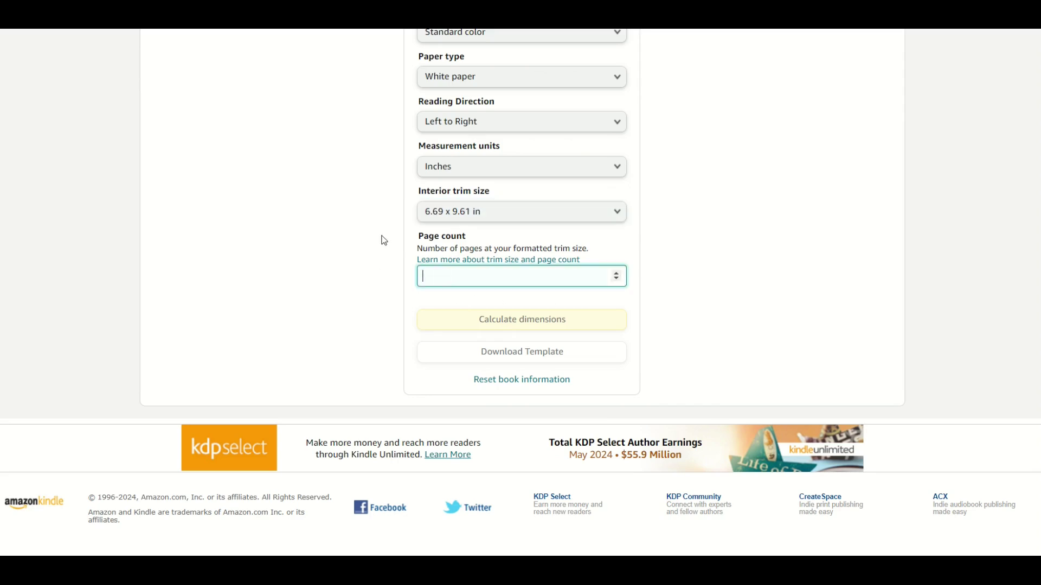
click(408, 304)
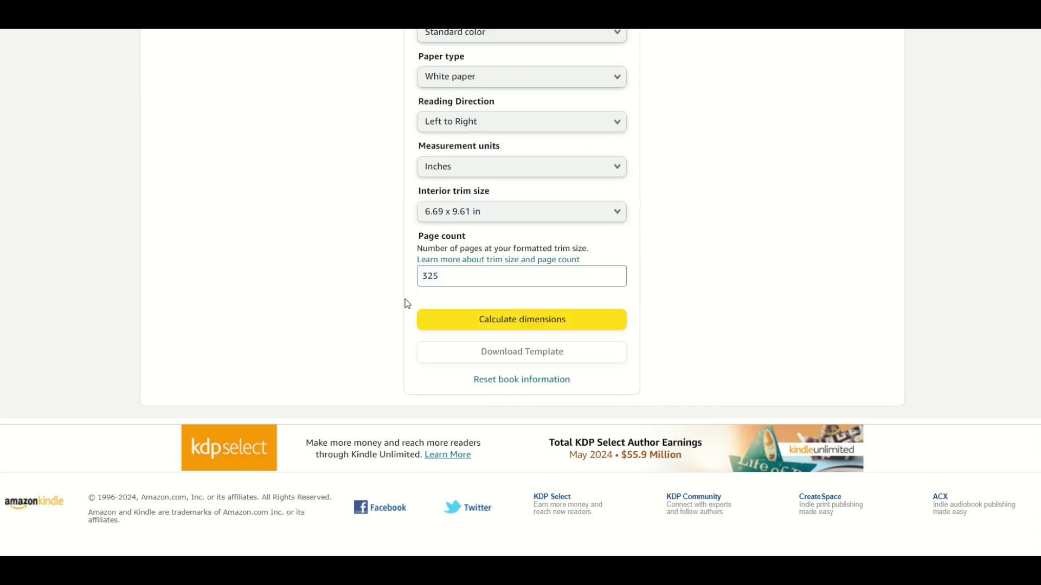
click(492, 325)
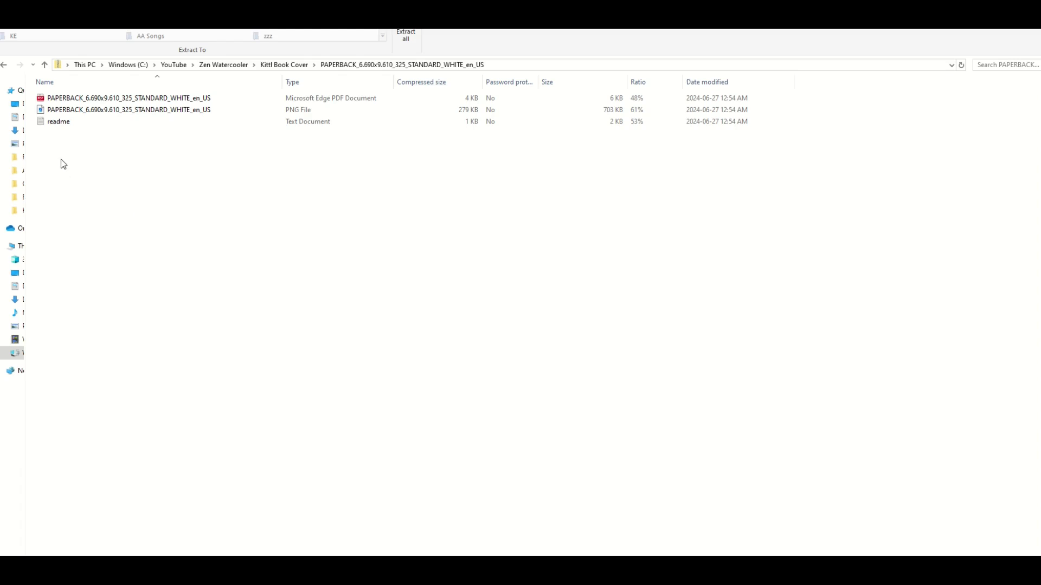
Copy the KDP PNG cover template file and open it to view the wraparound layout.
click(58, 112)
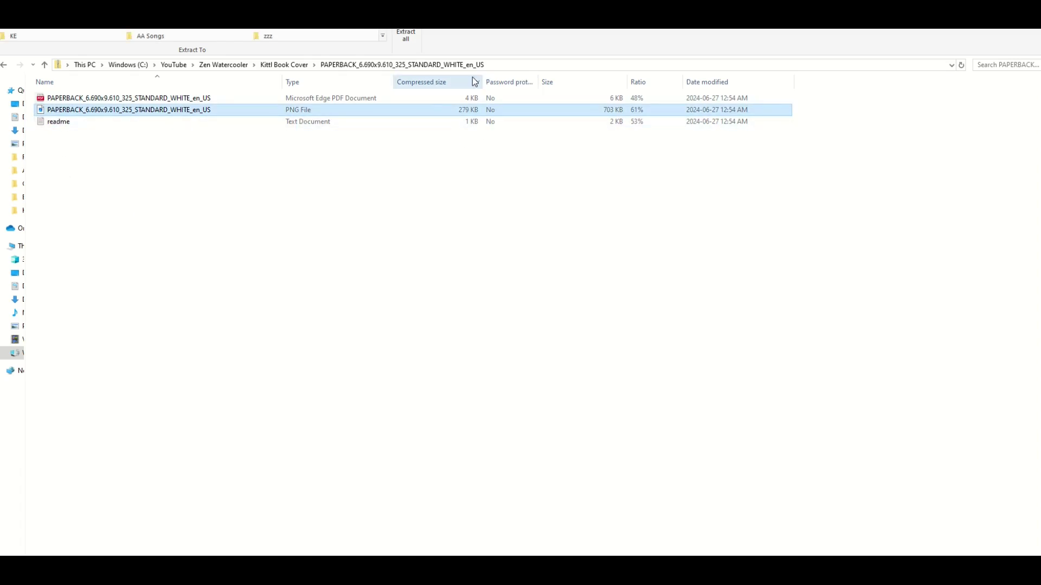
right_click(180, 109)
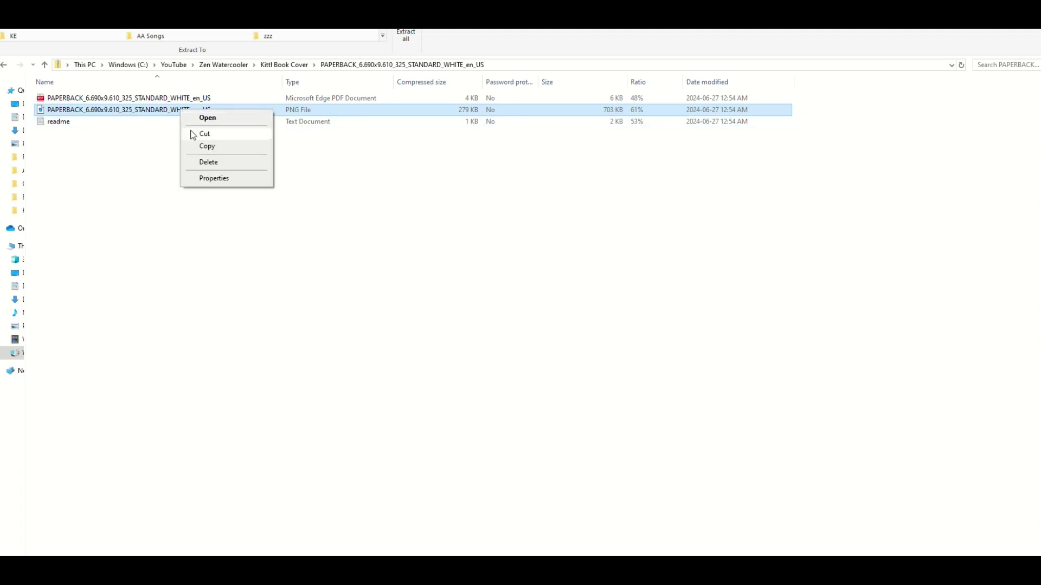
click(196, 146)
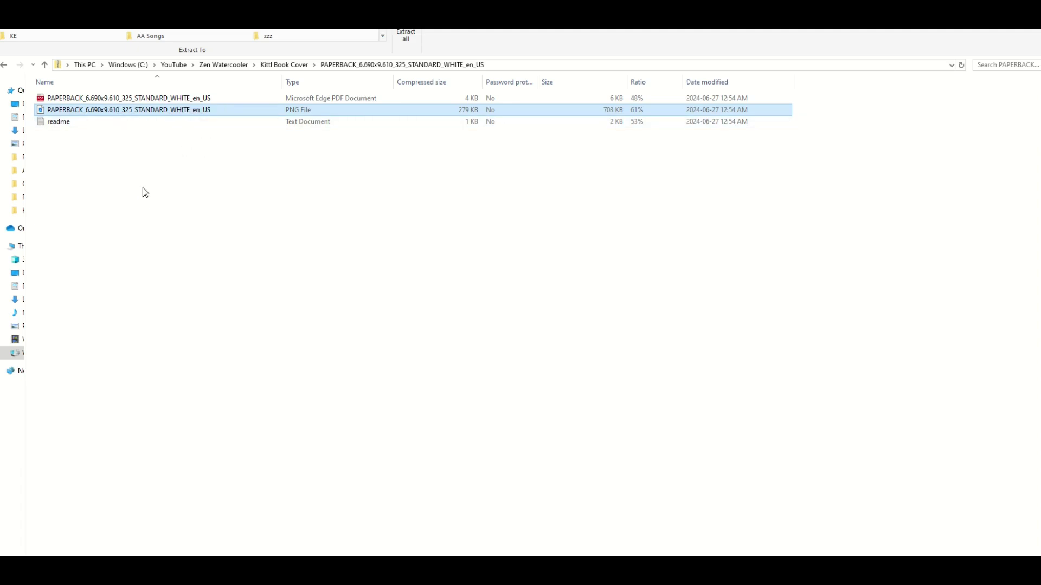
click(293, 65)
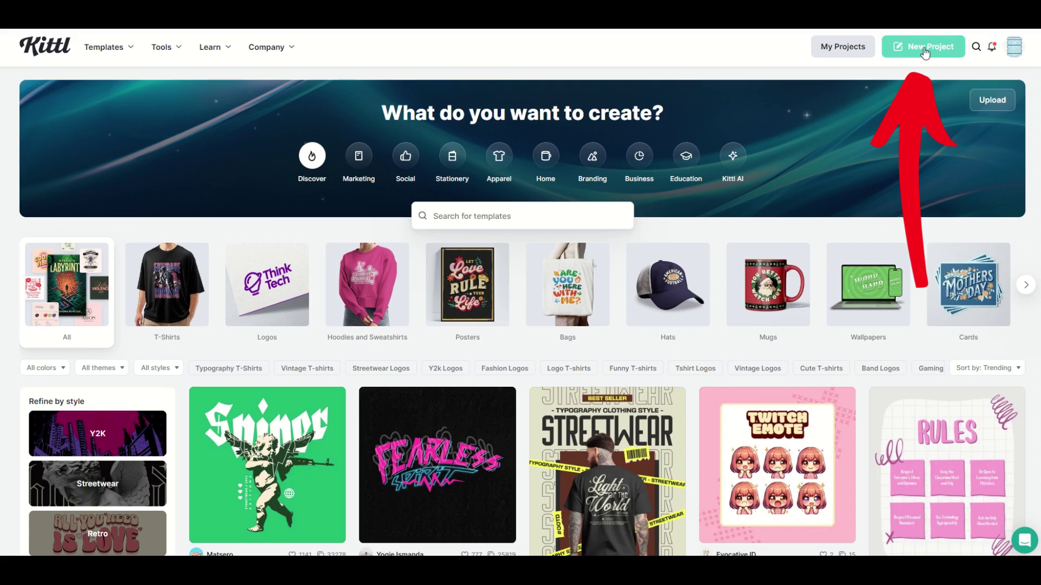
Create a new Untitled Project with a blank 1200 × 1200 px Artboard 1.
click(924, 49)
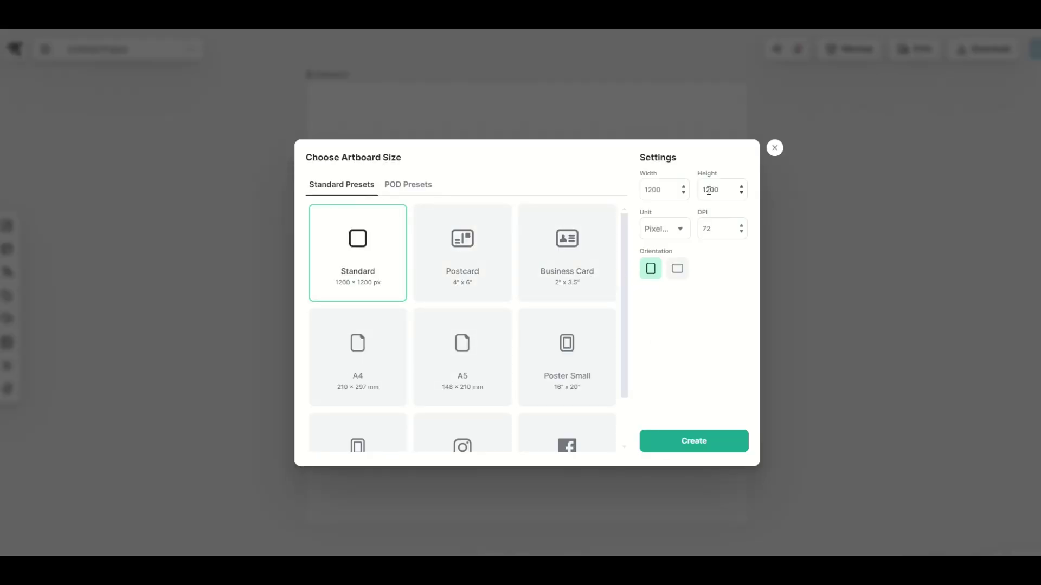
click(684, 441)
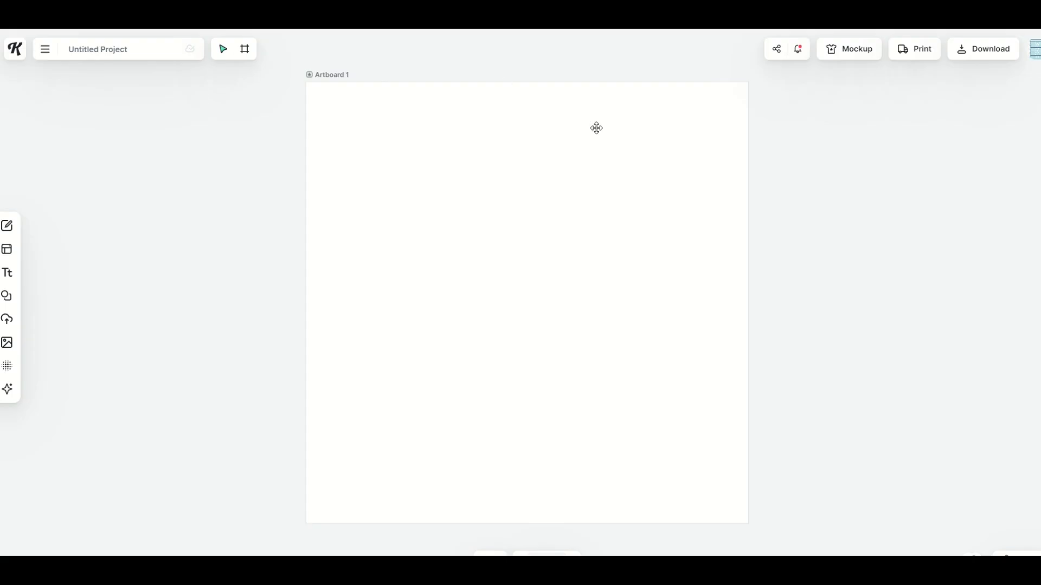
mouse_move(11, 301)
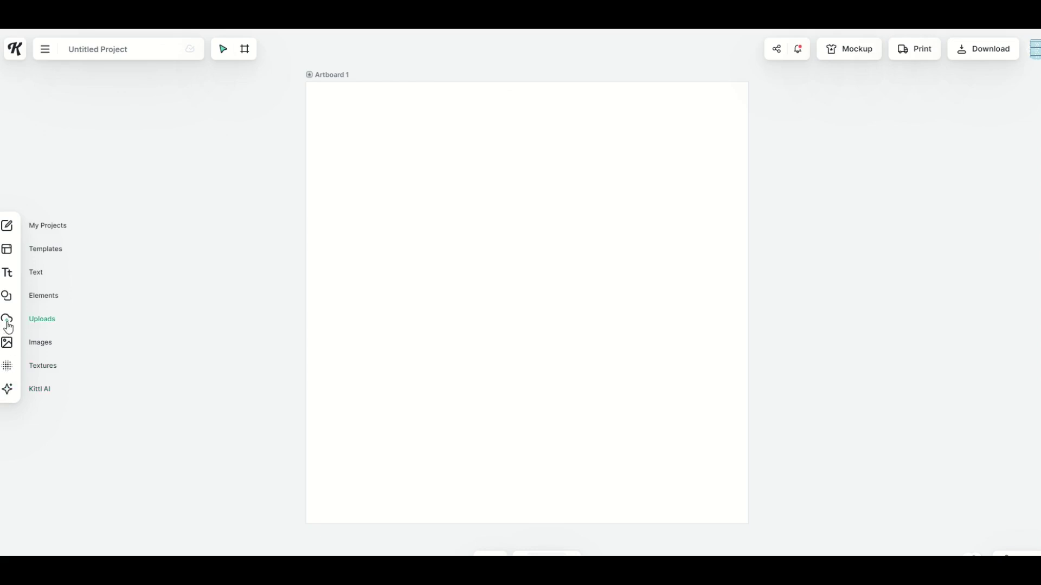
Upload the KDP PAPERBACK cover template PNG to Kittl's Uploads library.
click(40, 322)
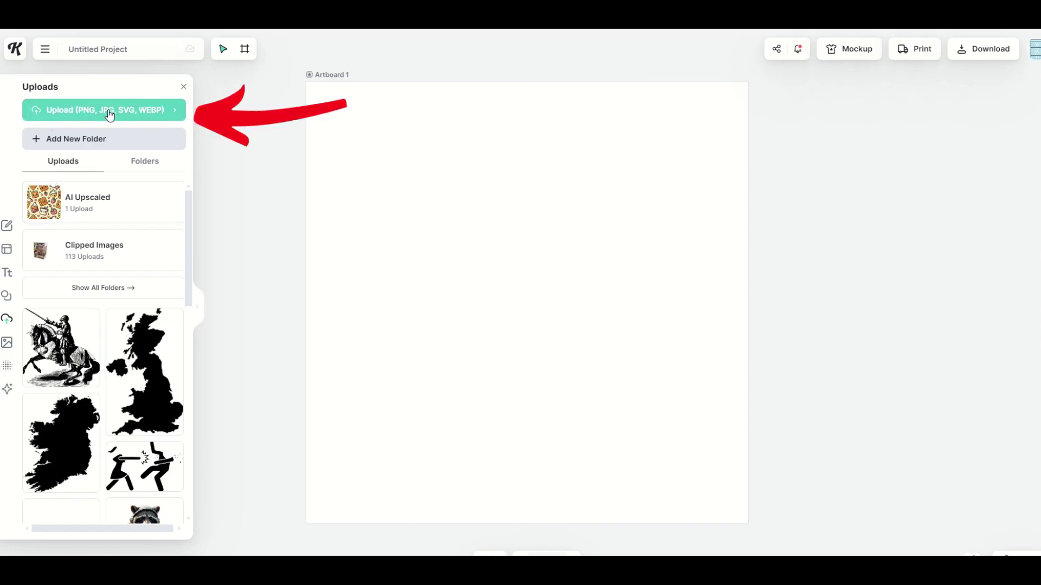
click(71, 117)
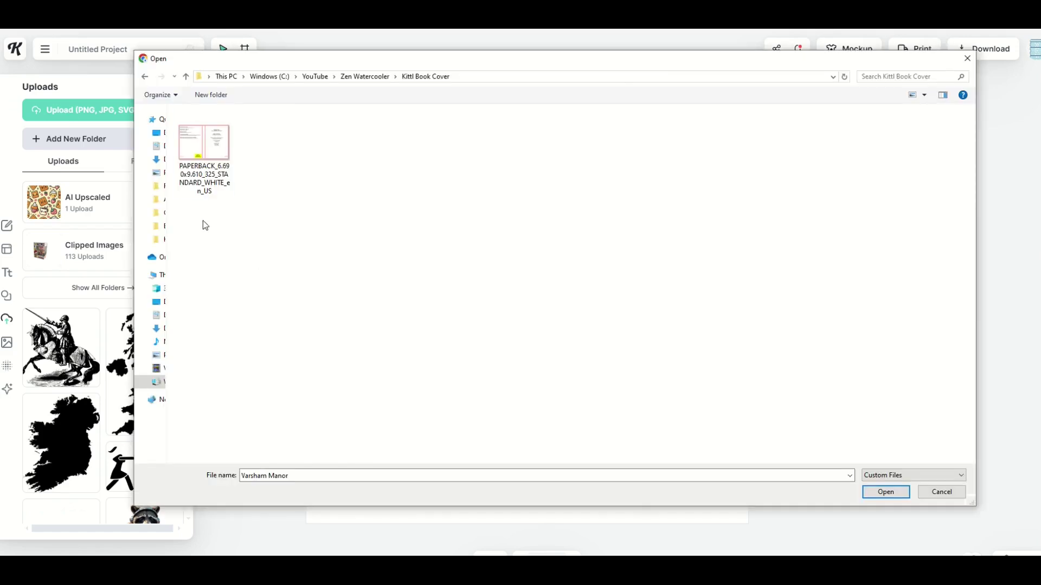
double_click(198, 157)
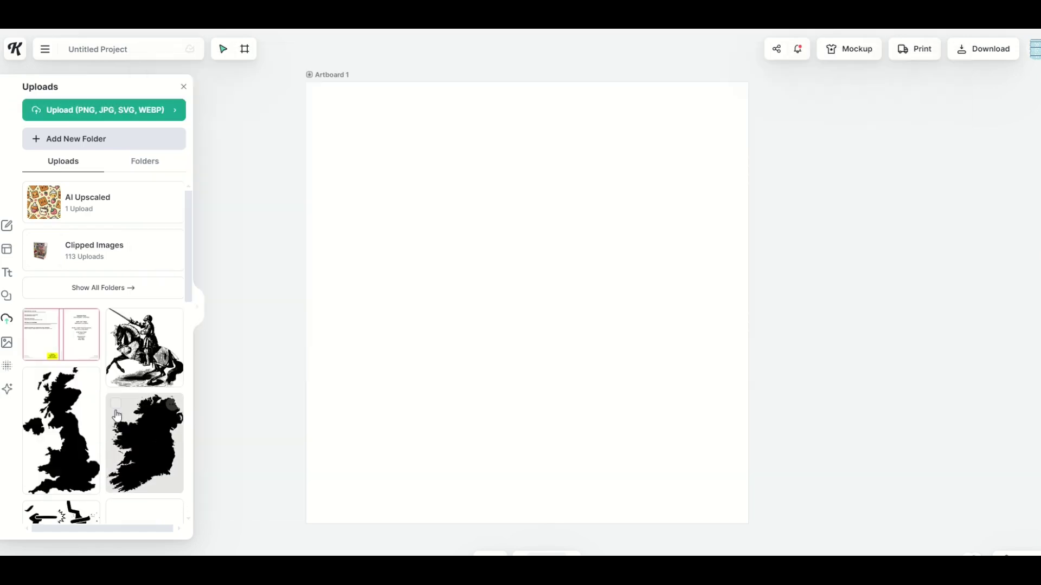
Place the template on the square artboard, test-scale it past the edges, then delete it.
click(68, 345)
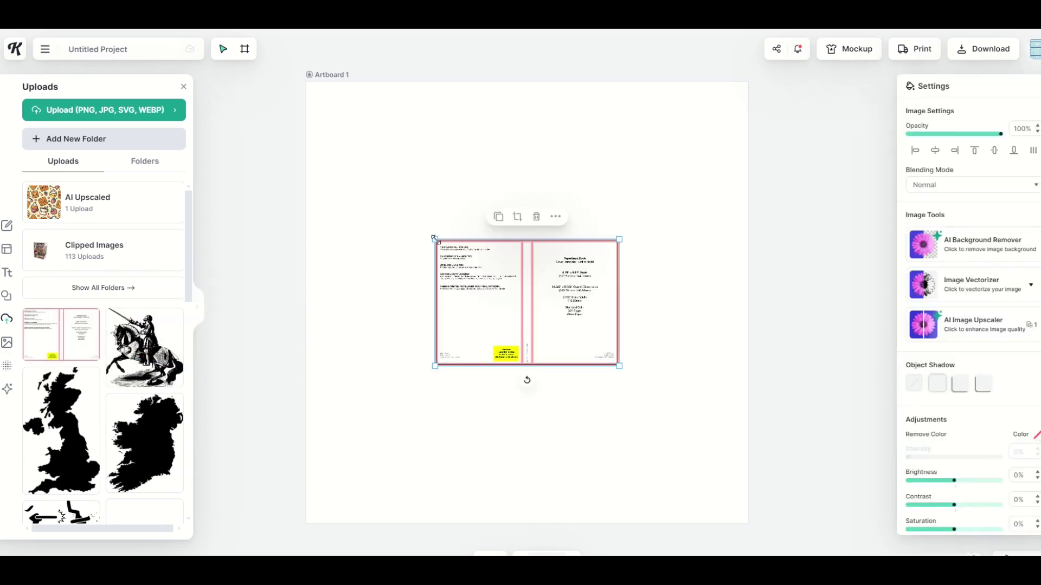
drag(435, 239, 327, 152)
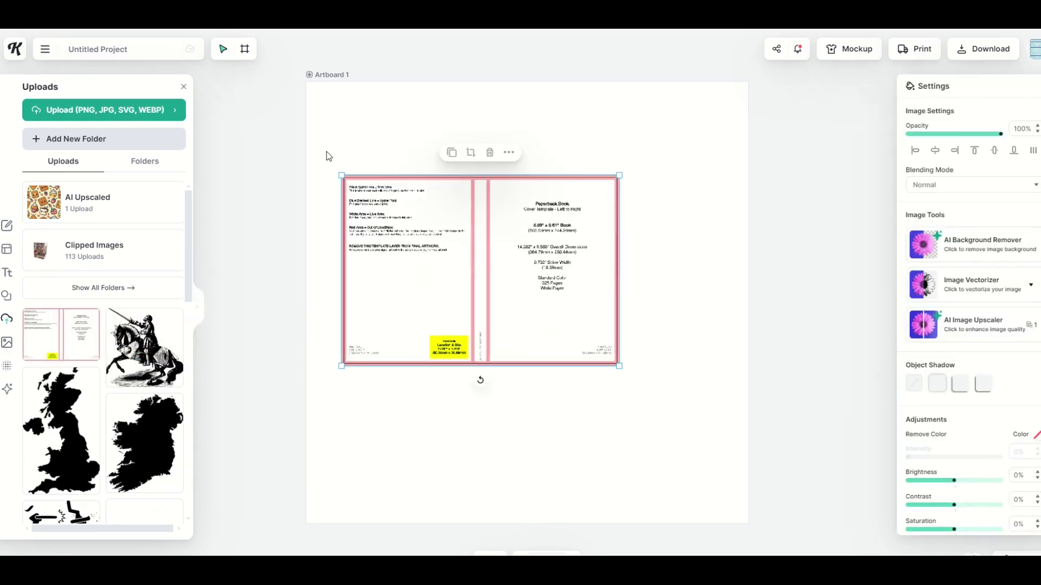
click(327, 76)
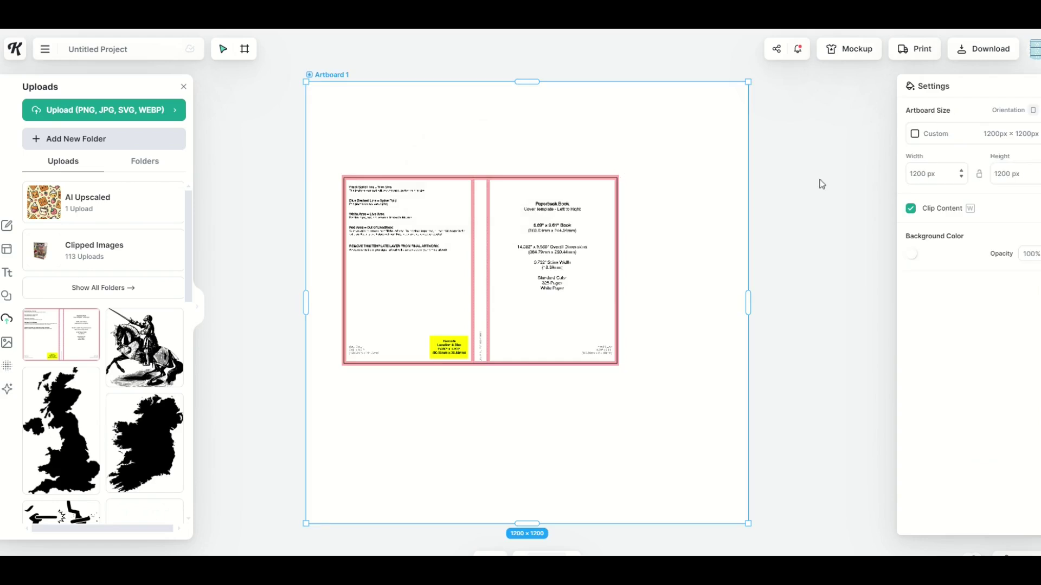
click(609, 357)
drag(618, 365, 762, 453)
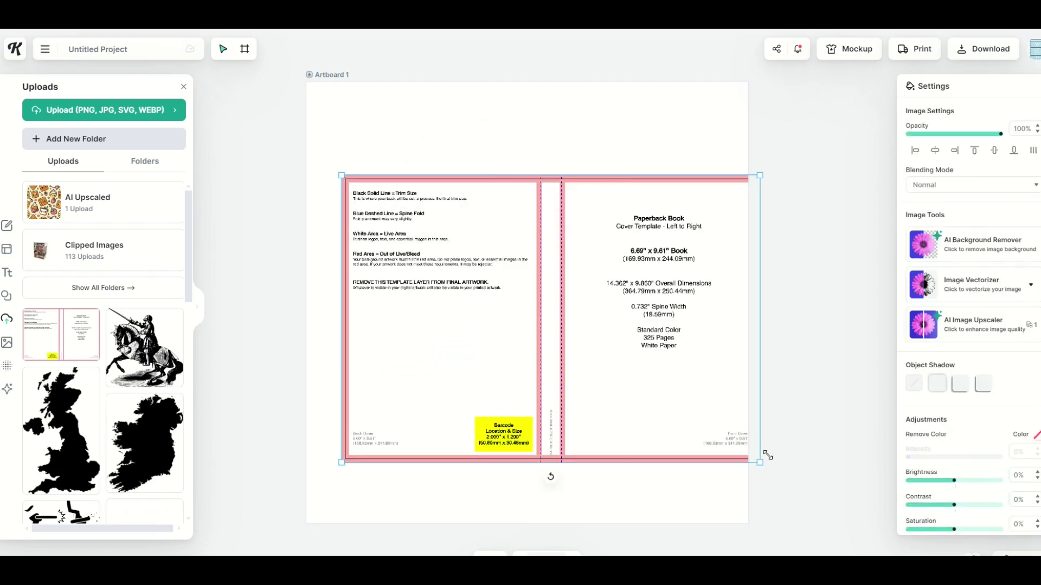
drag(585, 343, 563, 339)
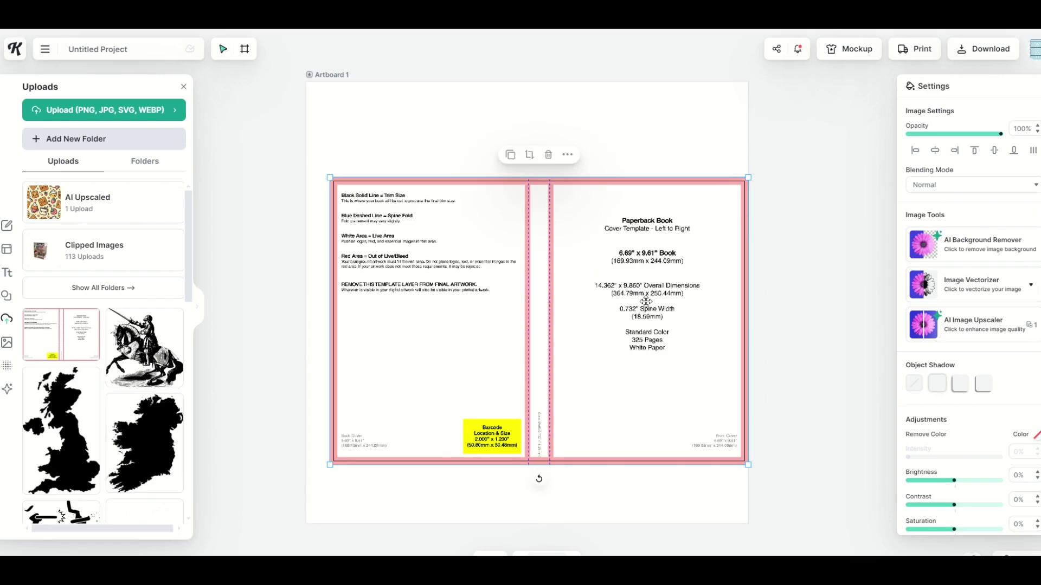
drag(476, 278, 292, 227)
drag(576, 417, 764, 528)
drag(413, 259, 372, 237)
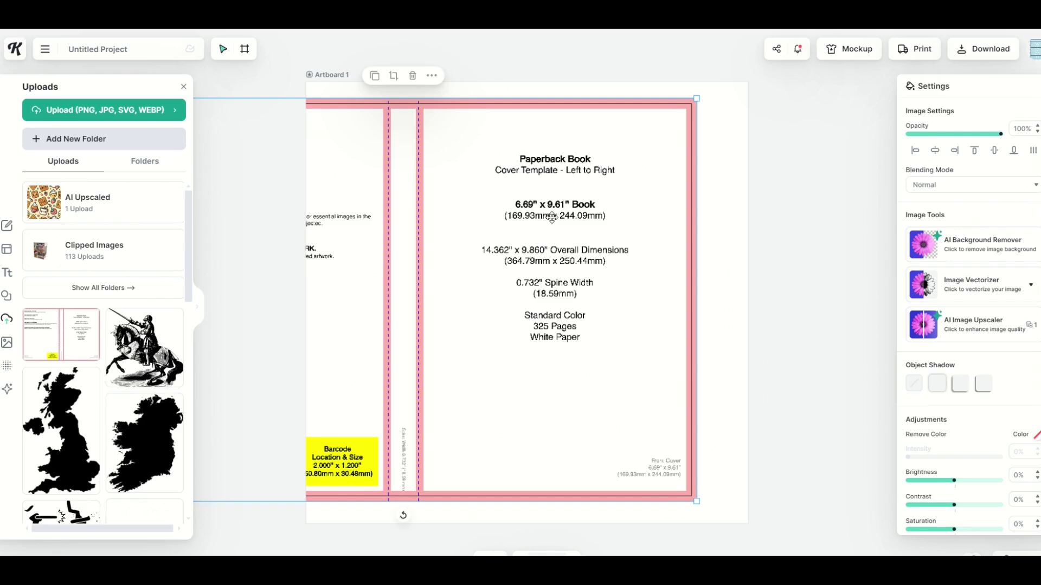
key(Delete)
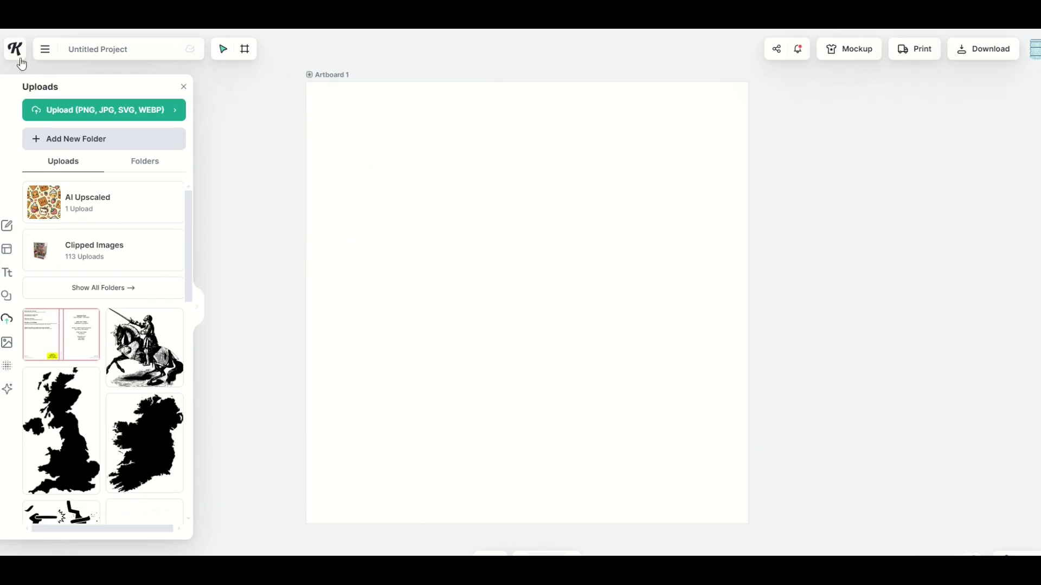
Create a new project with a landscape 9.61 × 6.69 in artboard at 300 DPI.
click(15, 49)
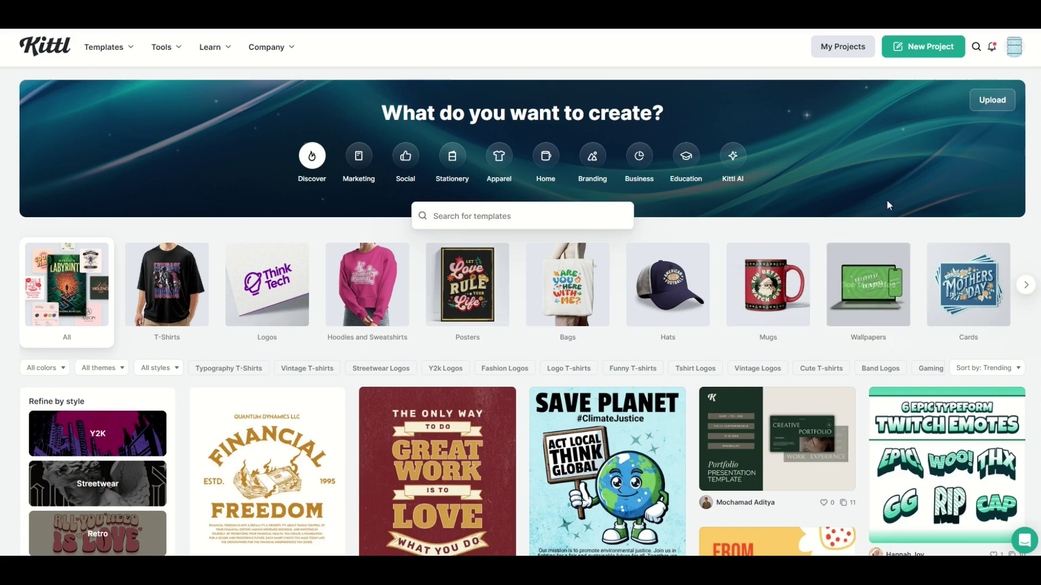
click(915, 51)
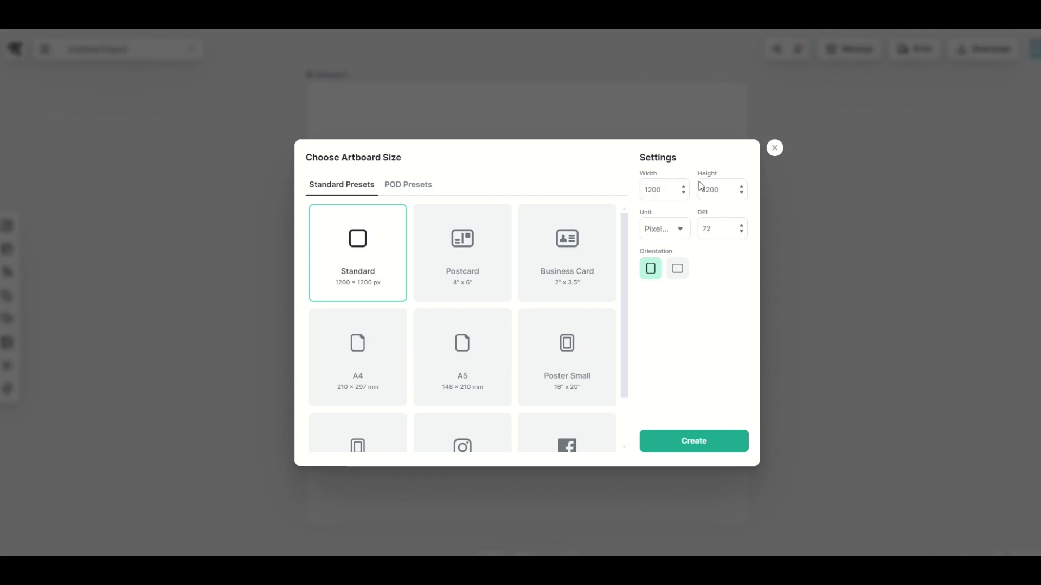
click(654, 236)
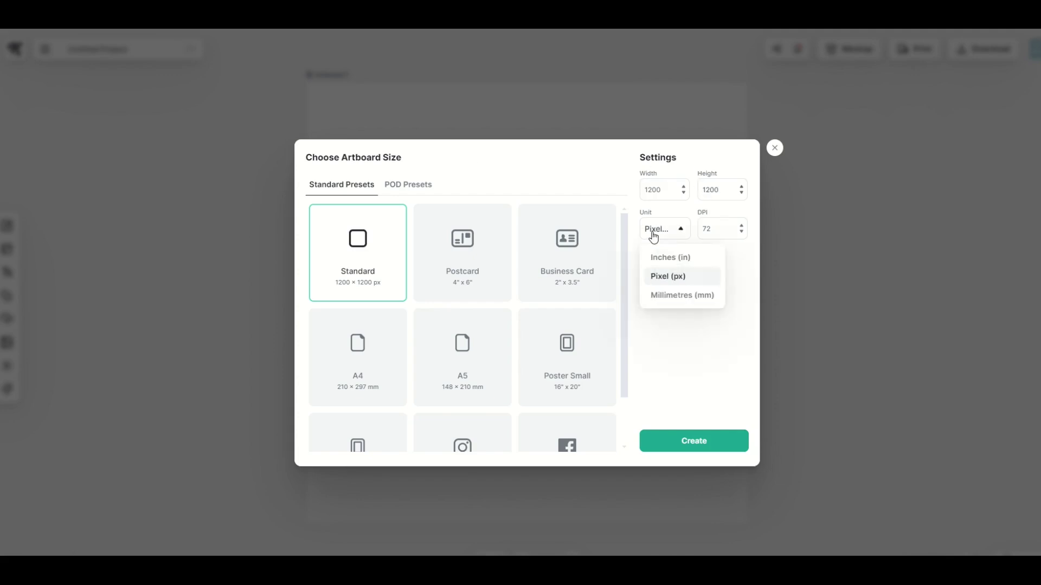
click(665, 258)
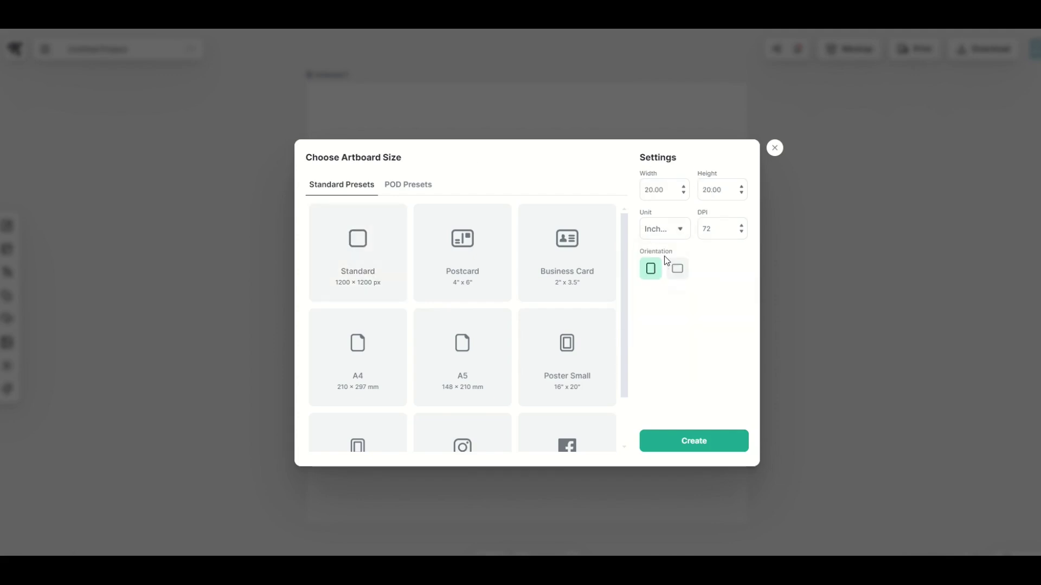
key(Tab)
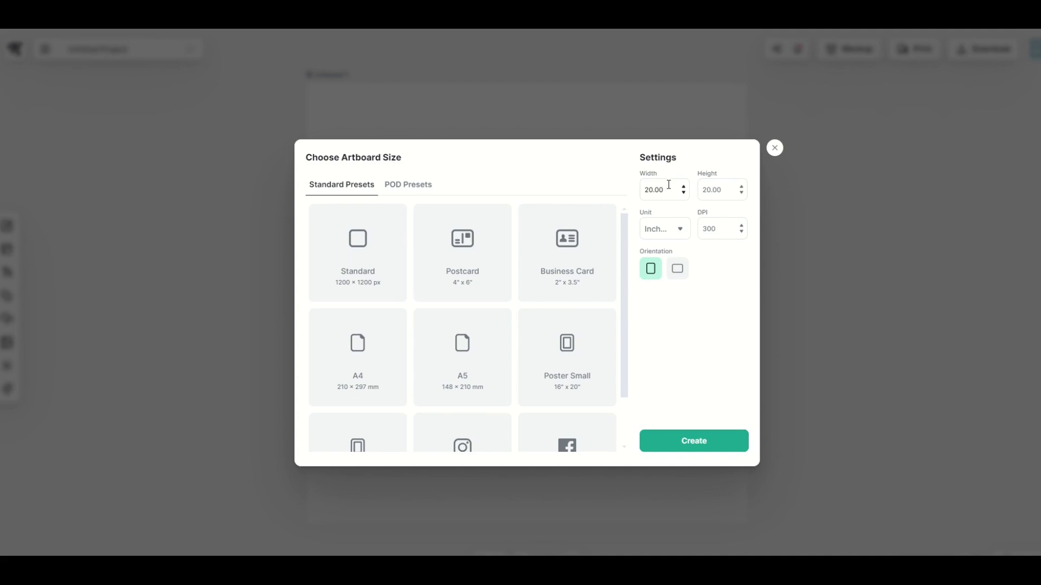
drag(667, 187, 627, 186)
text(9.61)
double_click(703, 187)
text(6.69)
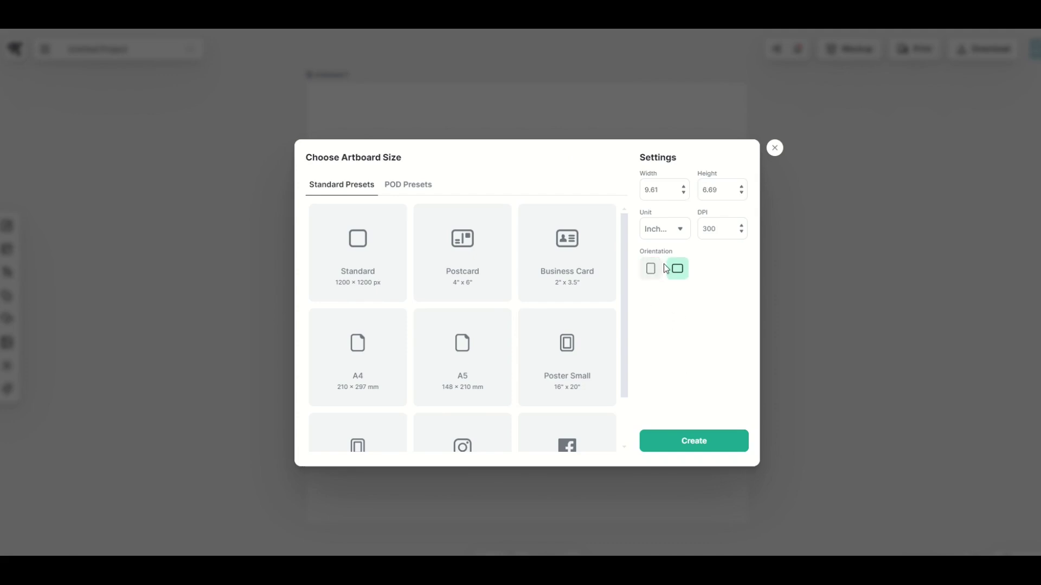
click(691, 440)
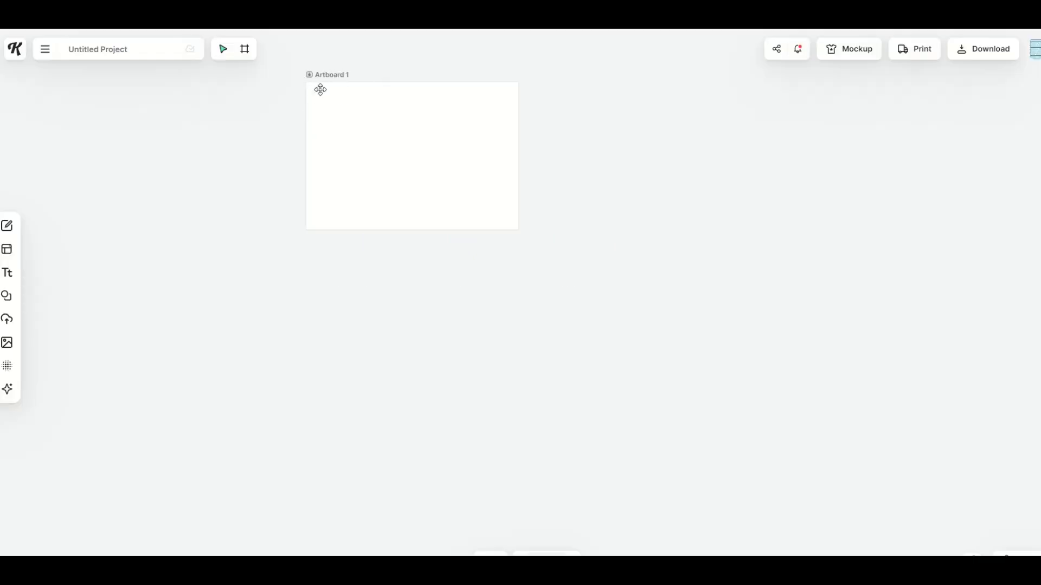
click(320, 88)
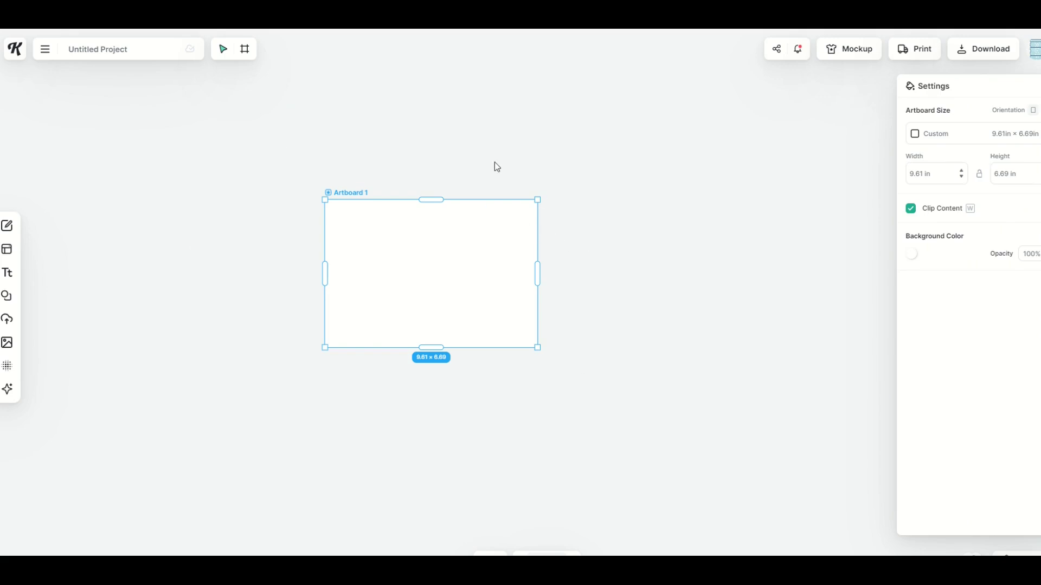
Place the KDP cover template from Uploads and stretch it to fill the 9.61 × 6.69 in artboard.
key(shift+1)
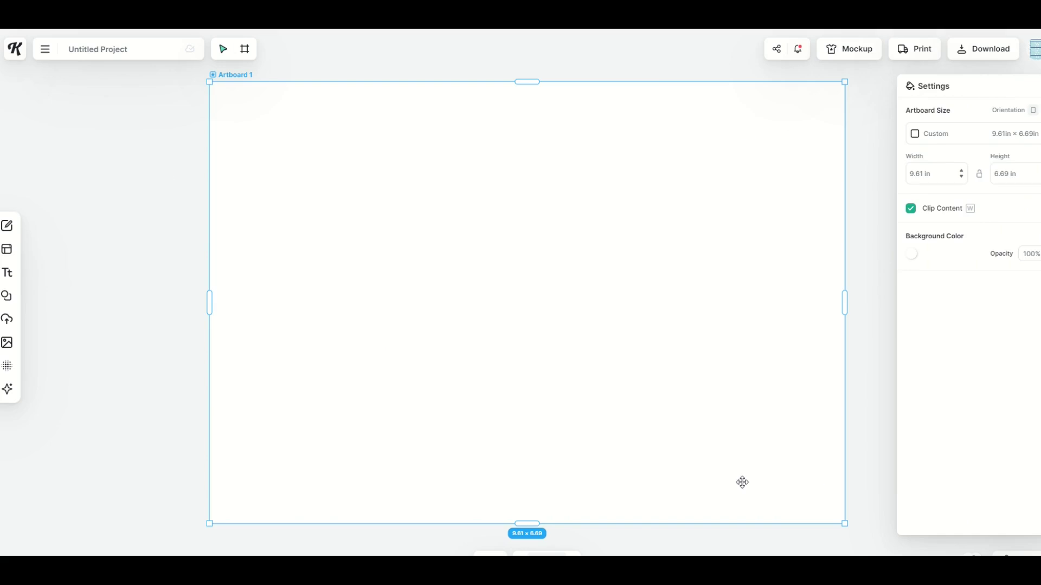
click(10, 325)
click(60, 334)
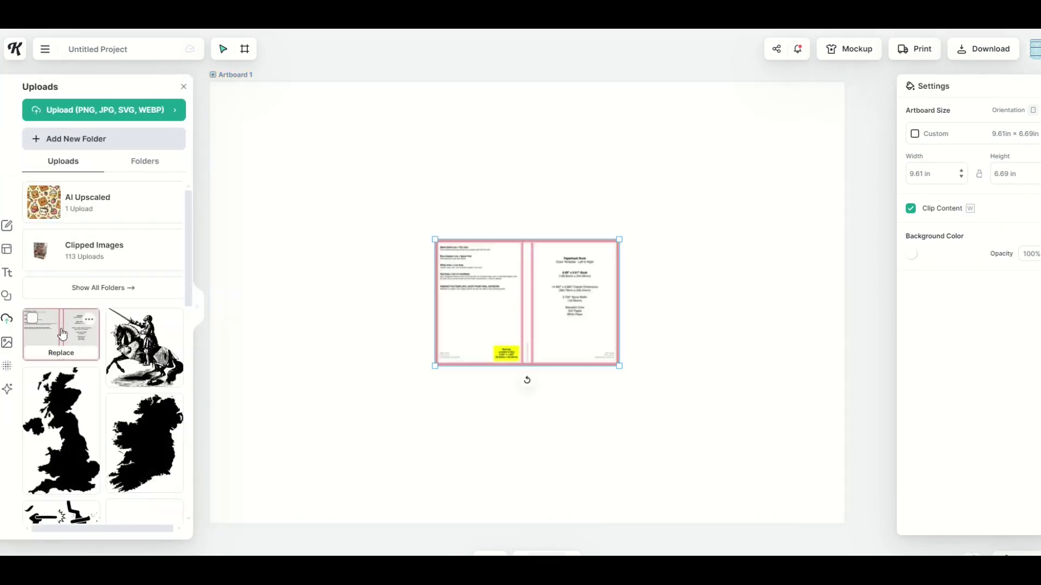
click(184, 87)
drag(469, 275, 241, 114)
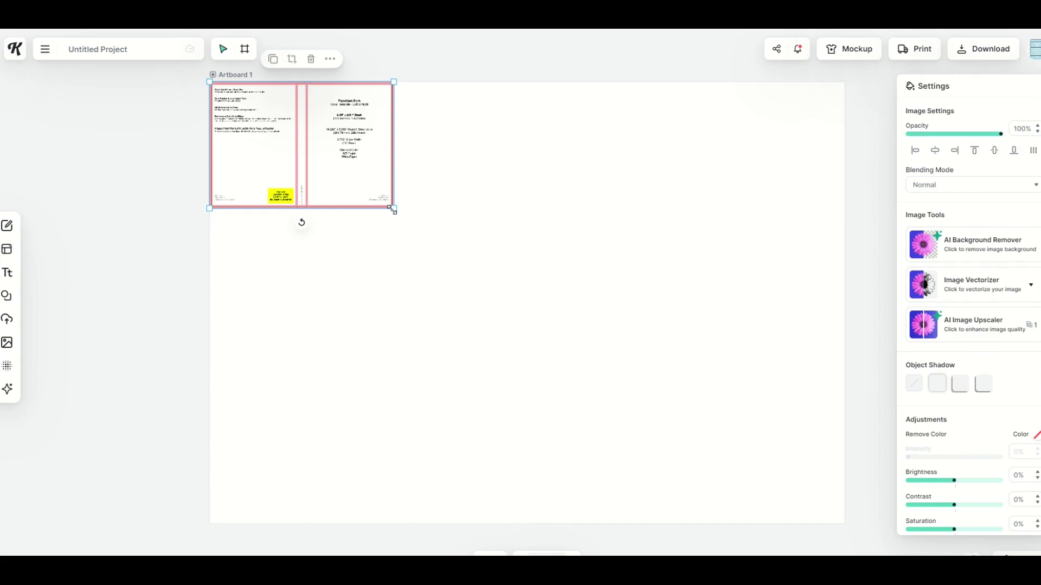
drag(394, 211, 845, 524)
click(203, 249)
click(167, 173)
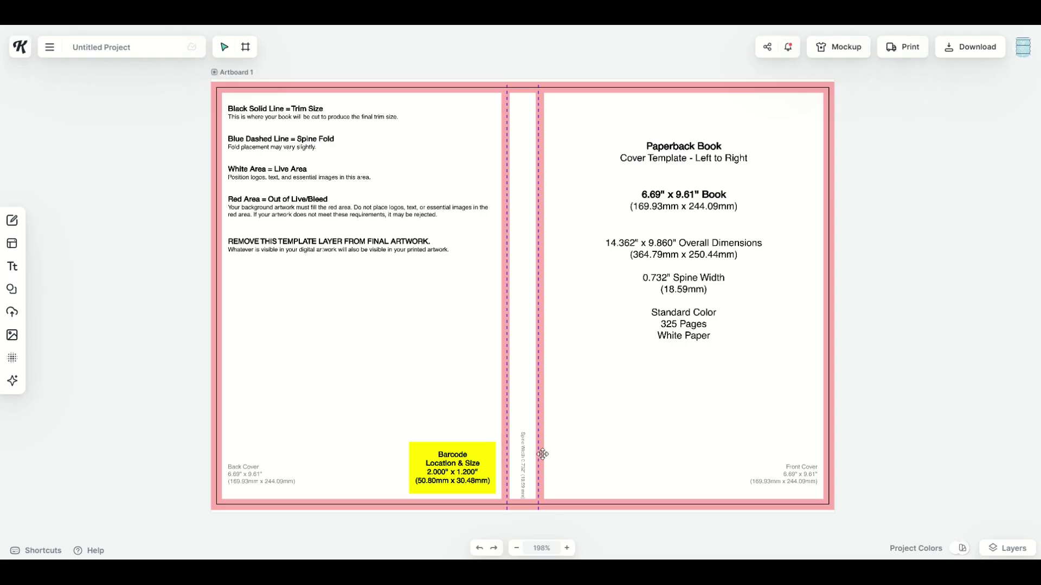
Check the template layer's visibility in Layers and set the artboard background colour to black.
click(999, 549)
click(902, 428)
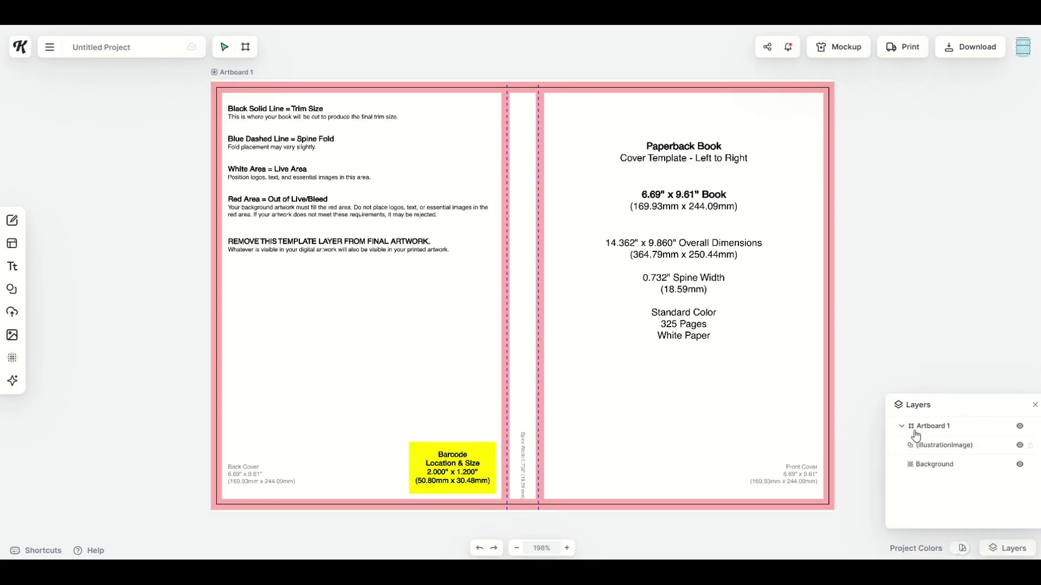
click(918, 446)
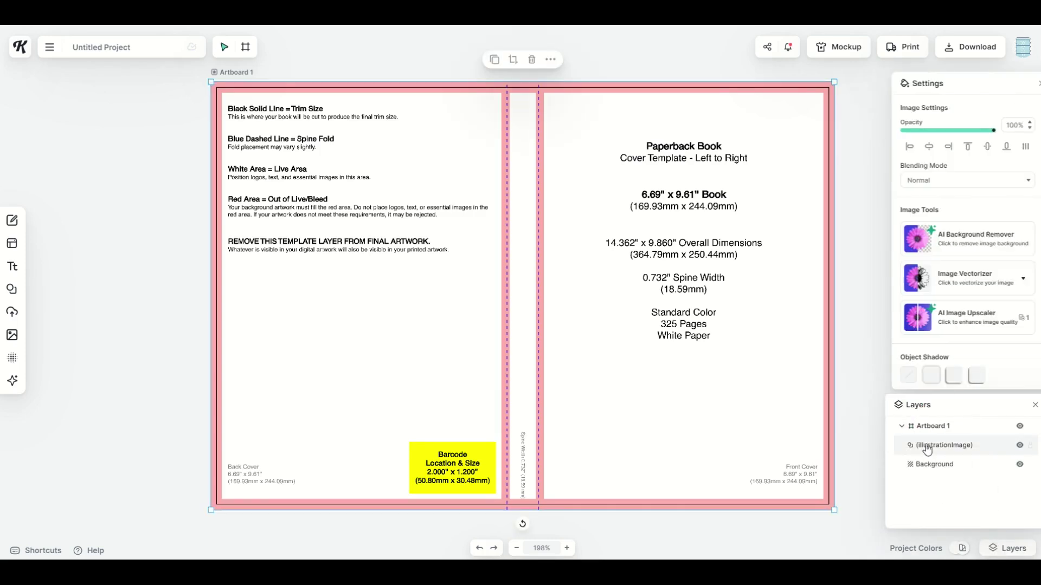
click(1021, 447)
click(1020, 447)
click(1020, 447)
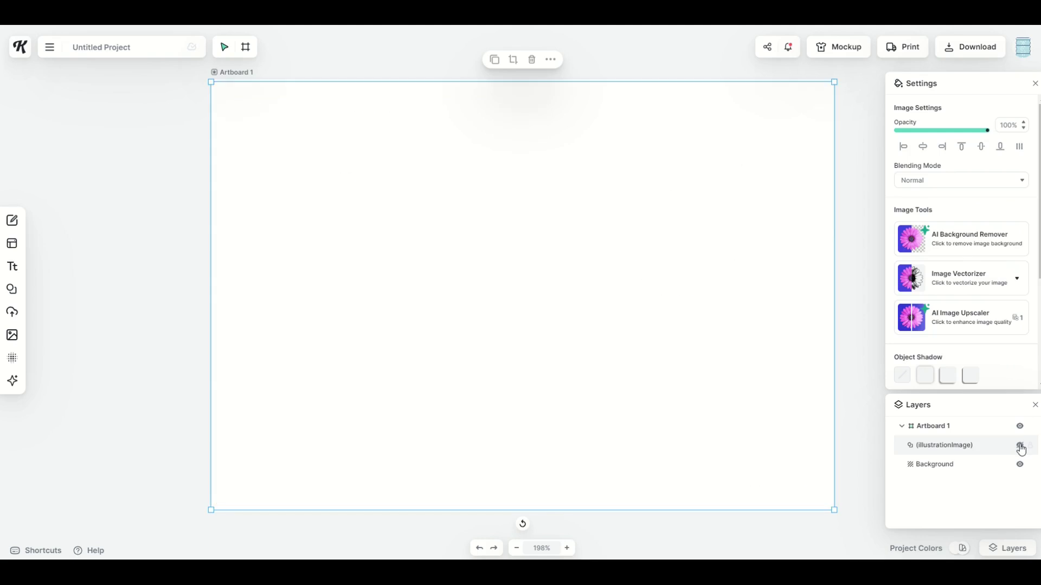
click(1020, 447)
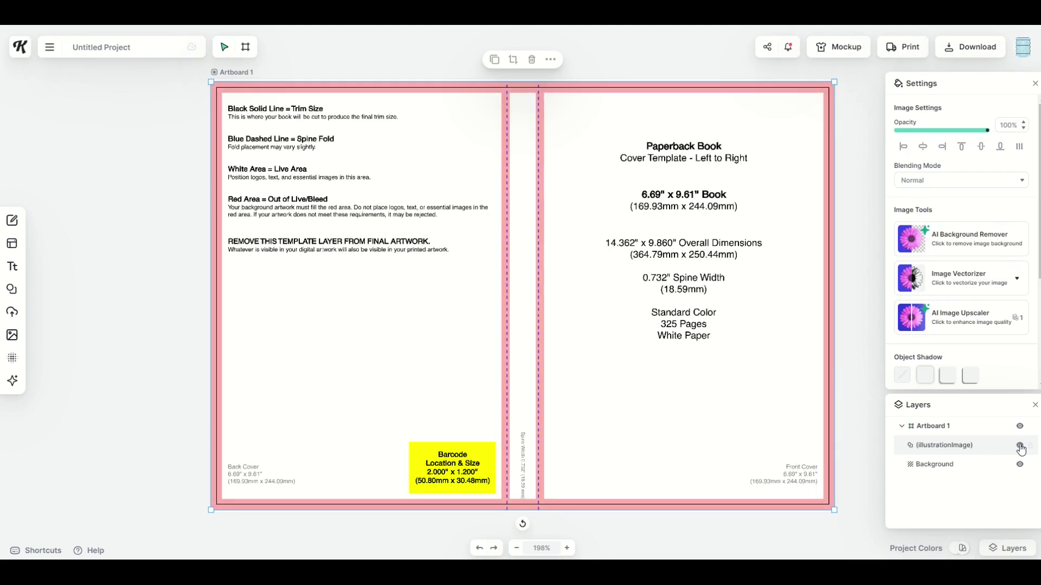
click(874, 295)
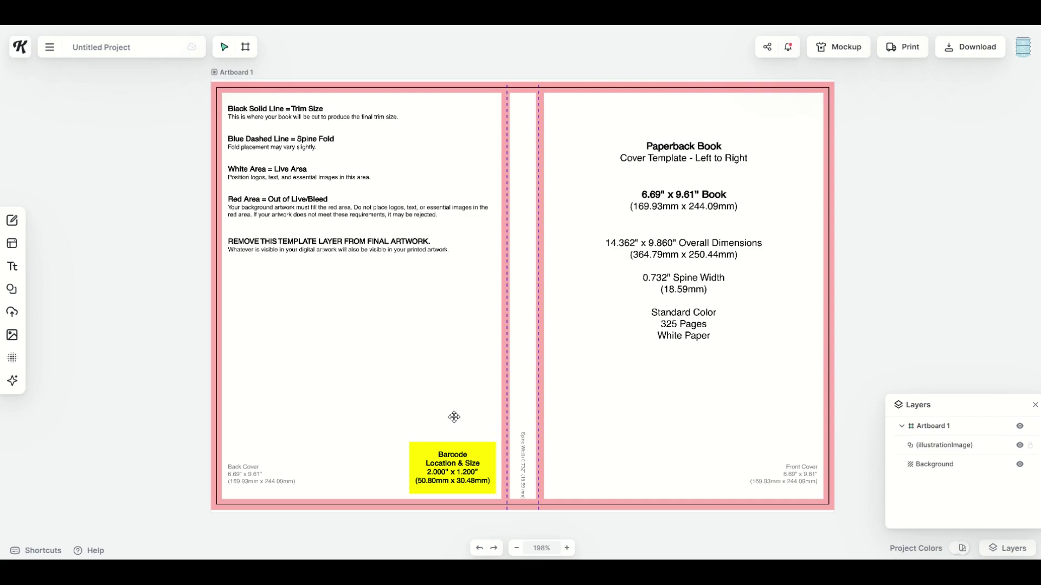
click(936, 466)
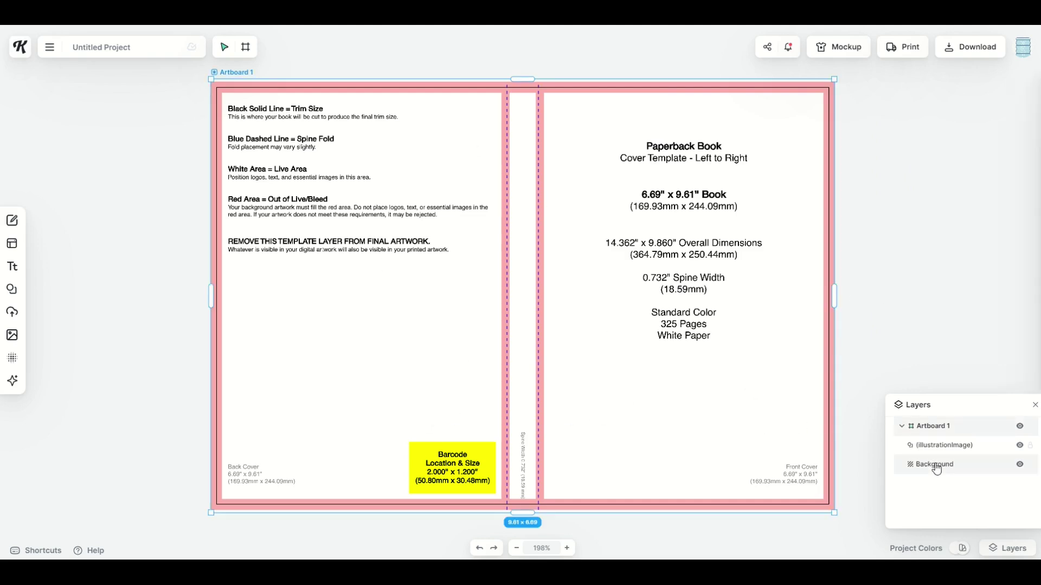
click(899, 247)
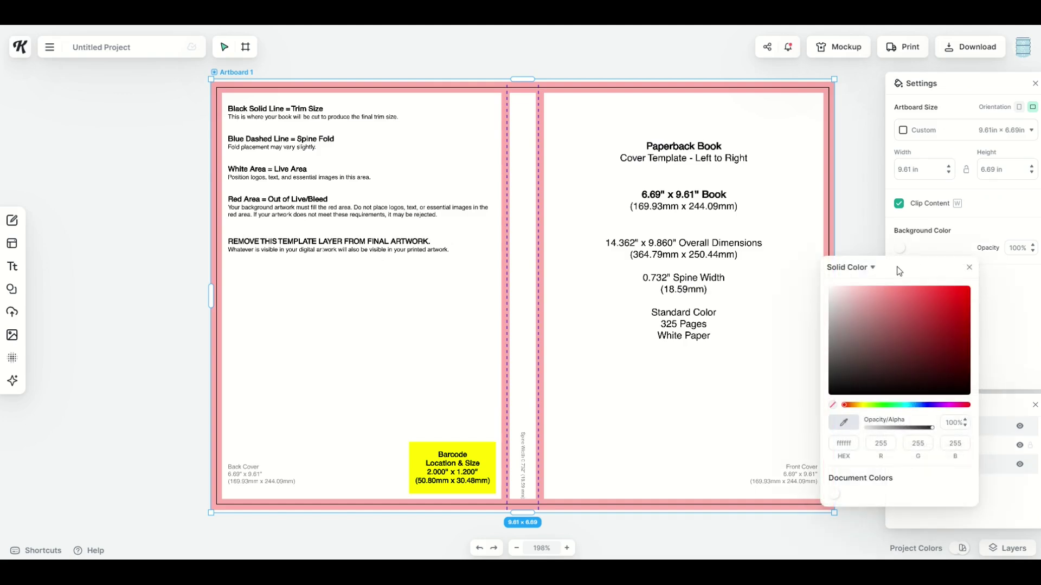
click(862, 337)
drag(862, 337, 800, 402)
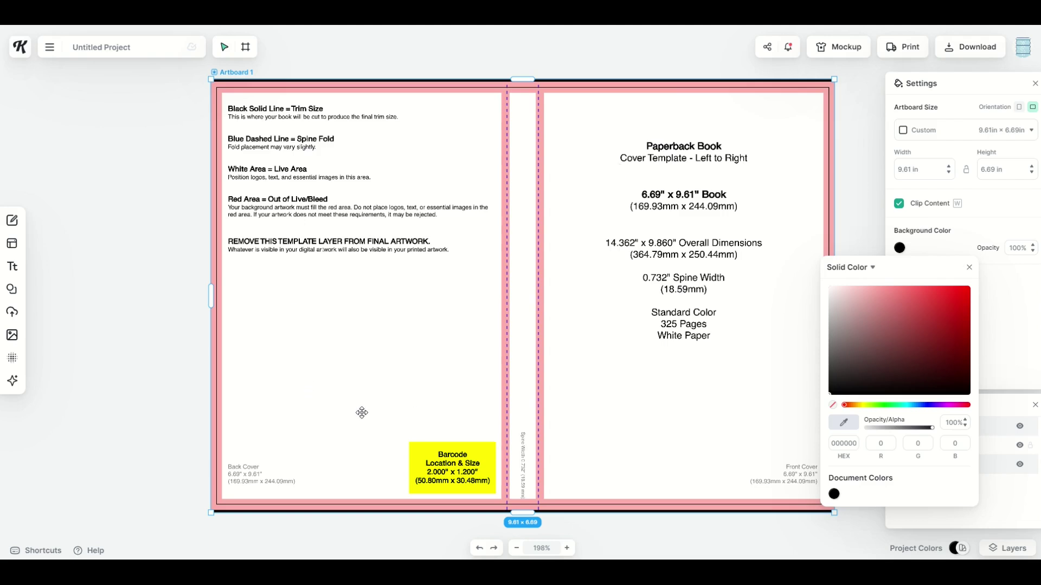
Set the KDP cover template image's opacity to 25%.
click(357, 345)
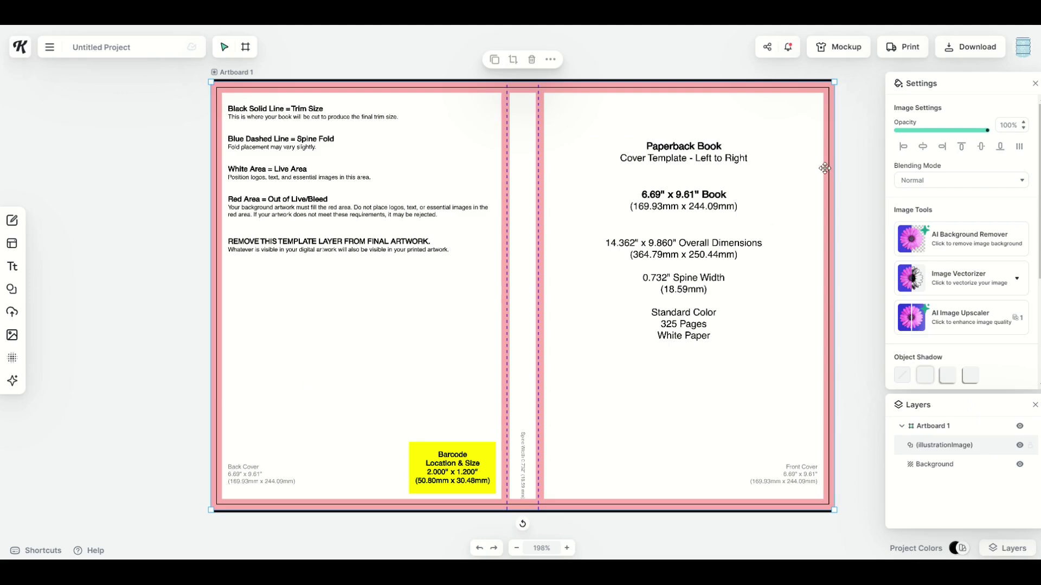
click(1018, 123)
text(25)
key(Return)
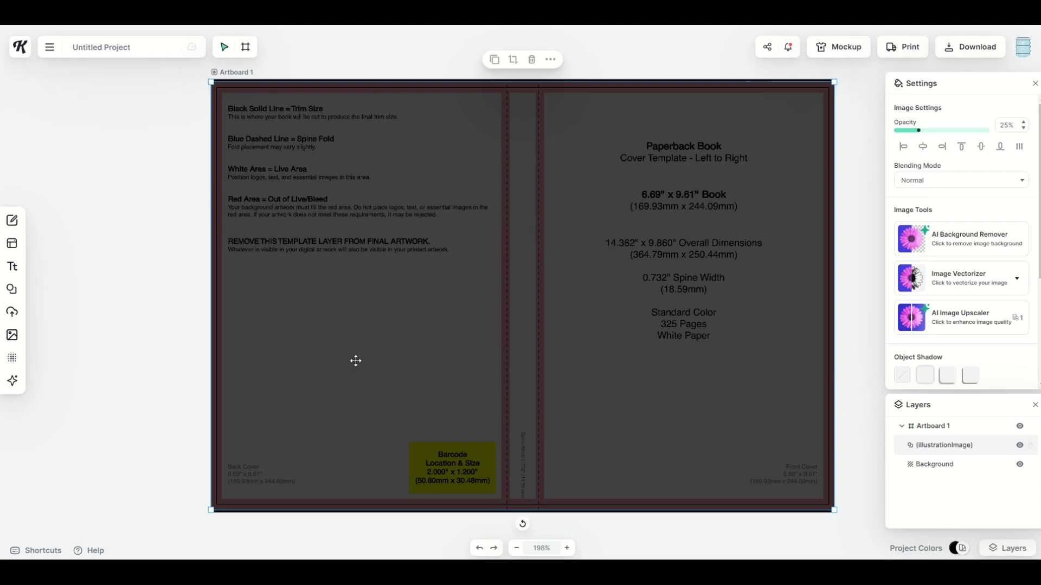
Add the vintage Blacksmith Brewery text design and enlarge it across the front cover.
click(11, 269)
click(147, 164)
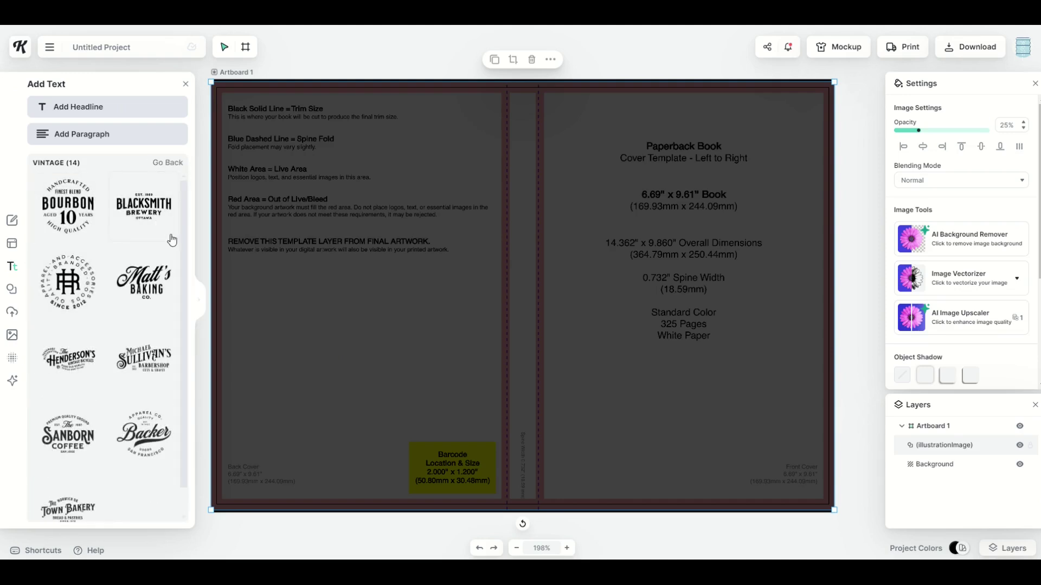
click(143, 211)
drag(473, 286, 655, 210)
drag(734, 229, 816, 268)
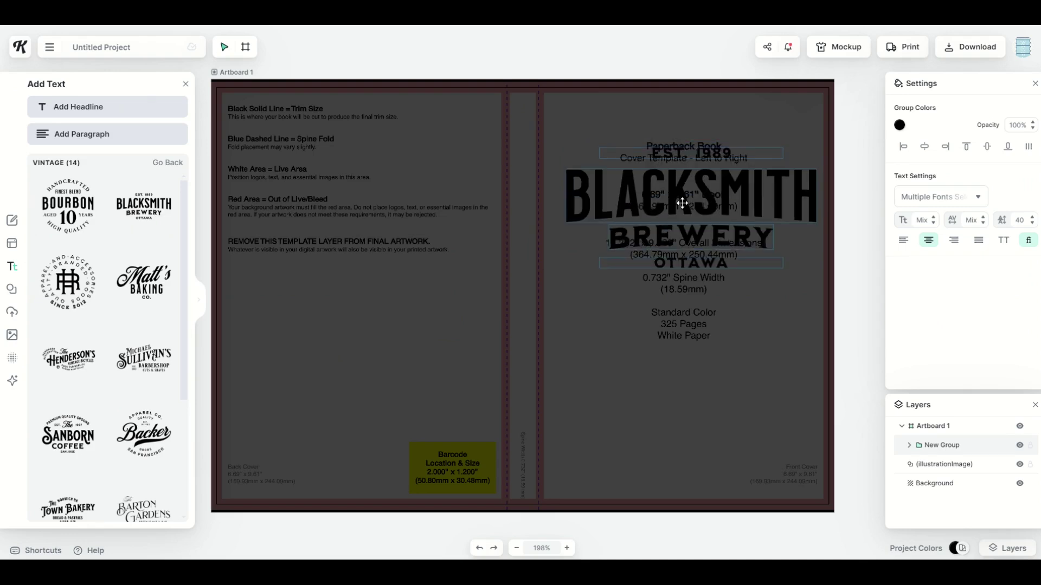
Retype the title words to read DETECTIVE and ANTHOLOGY.
double_click(675, 204)
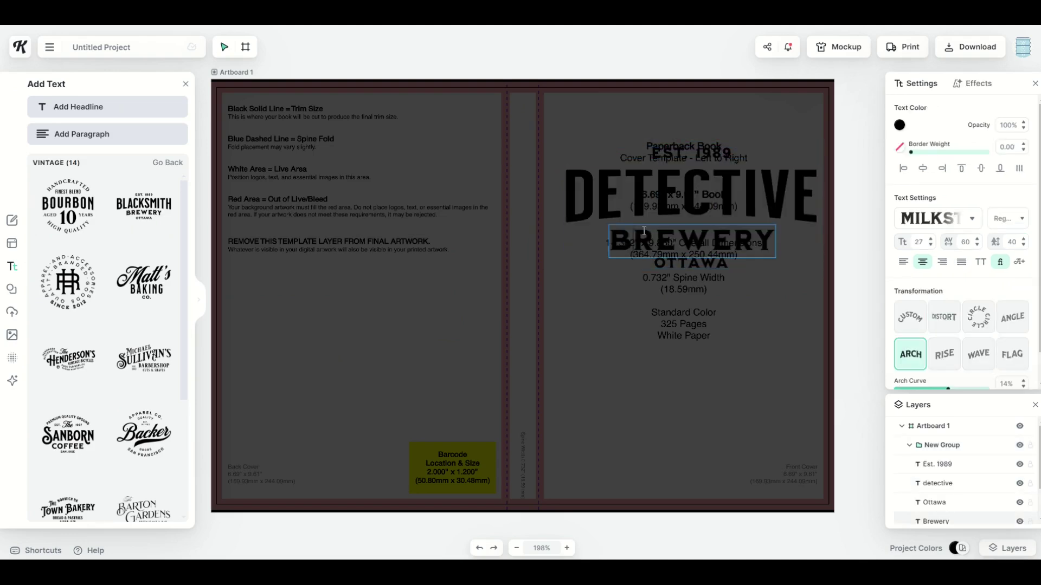
double_click(644, 230)
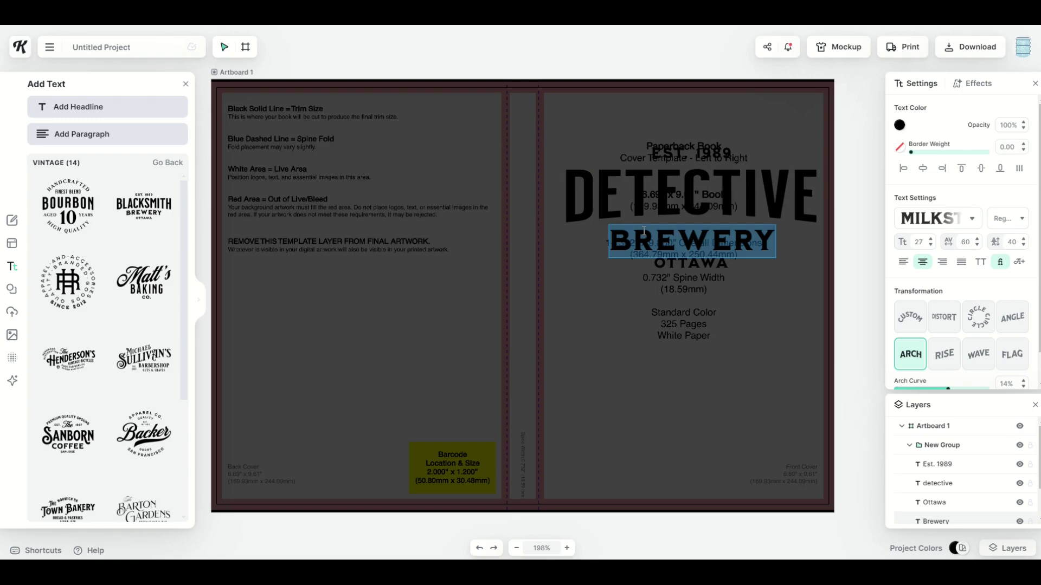
text(ANTHOLOGY)
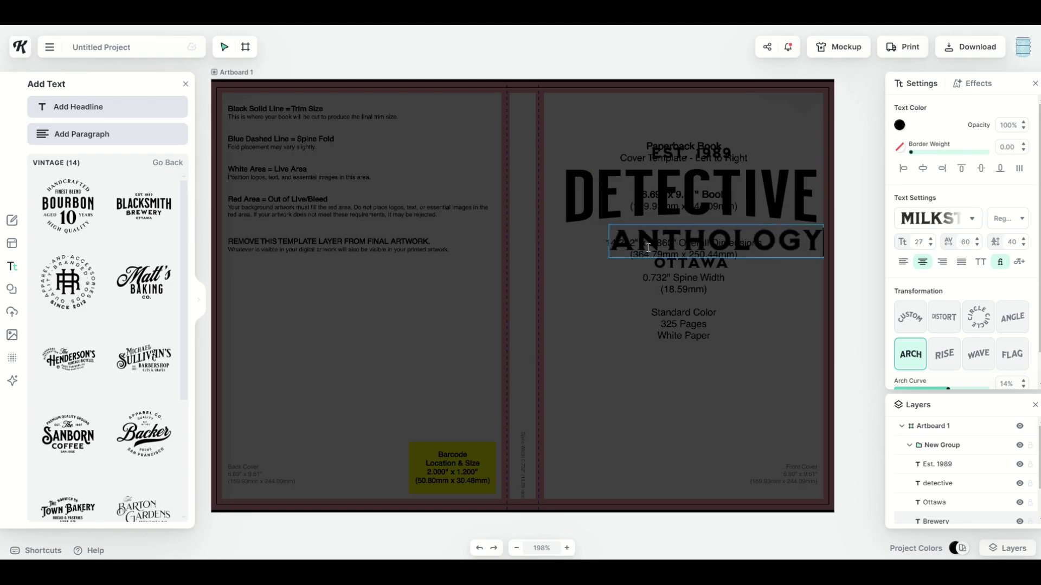
key(Escape)
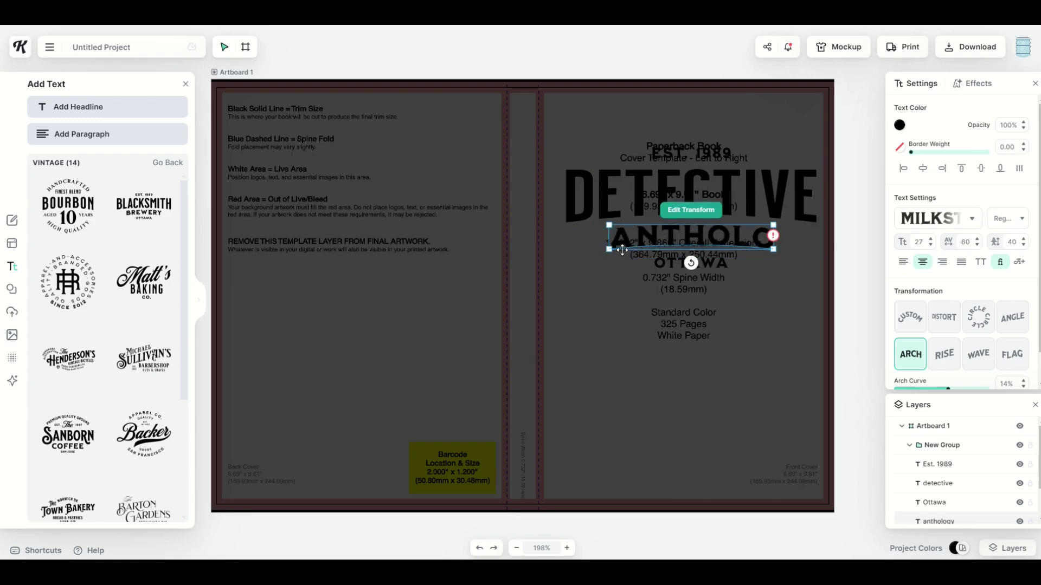
click(596, 284)
click(618, 242)
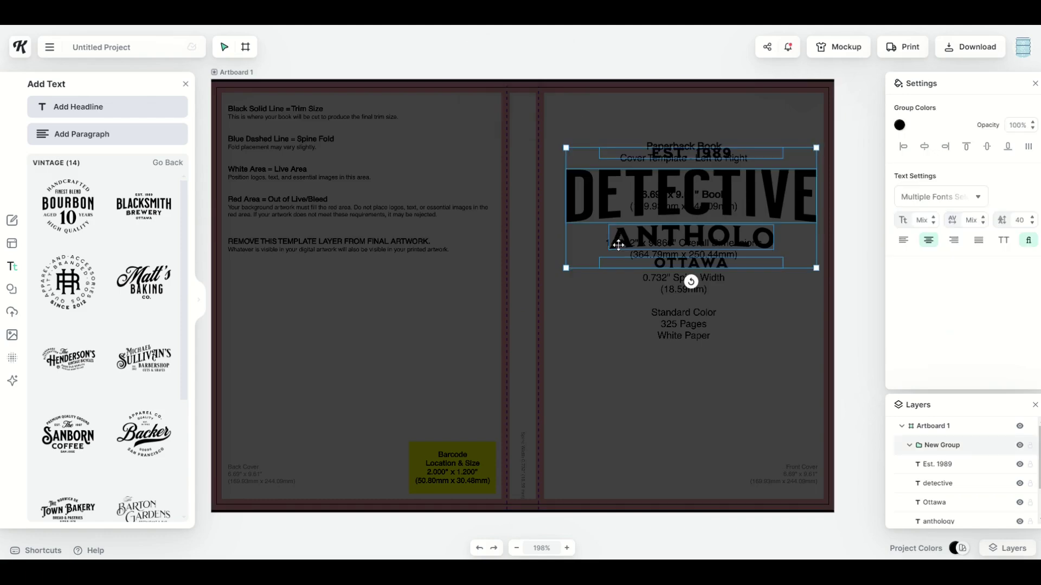
click(637, 260)
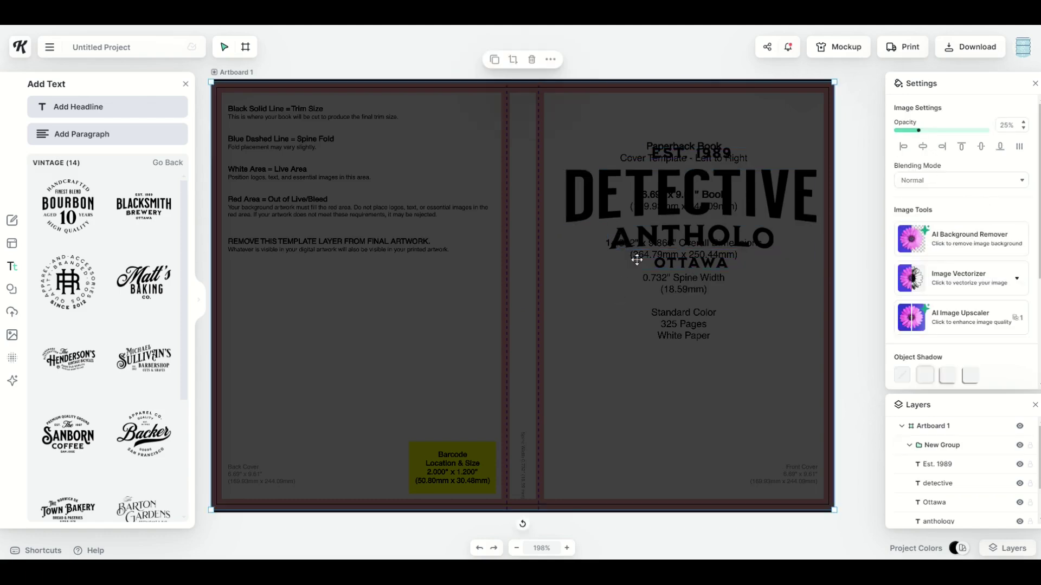
click(690, 237)
Set ANTHOLOGY to font size 18, then enlarge it and align it under DETECTIVE.
double_click(741, 244)
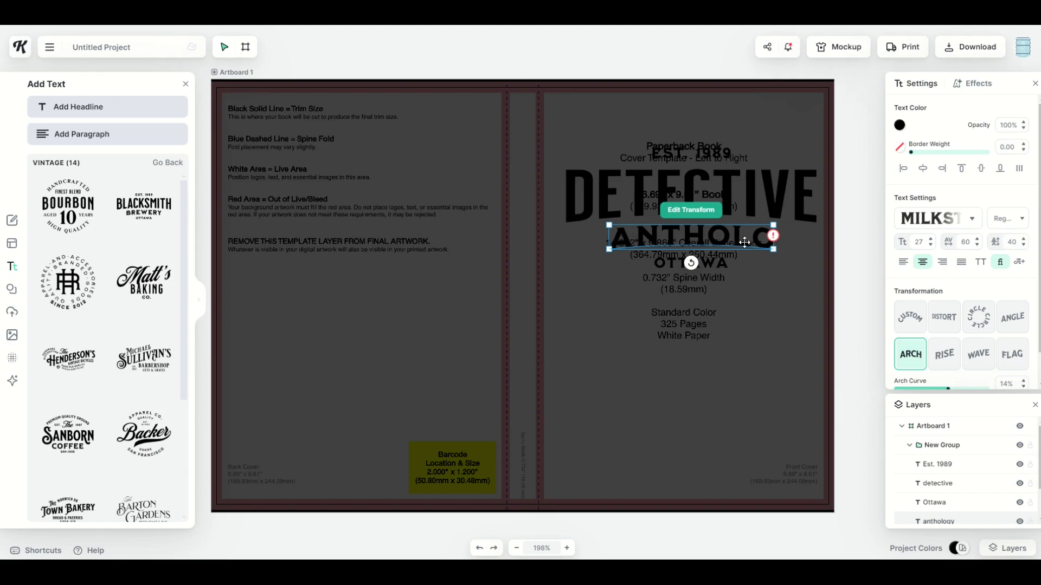
mouse_move(776, 241)
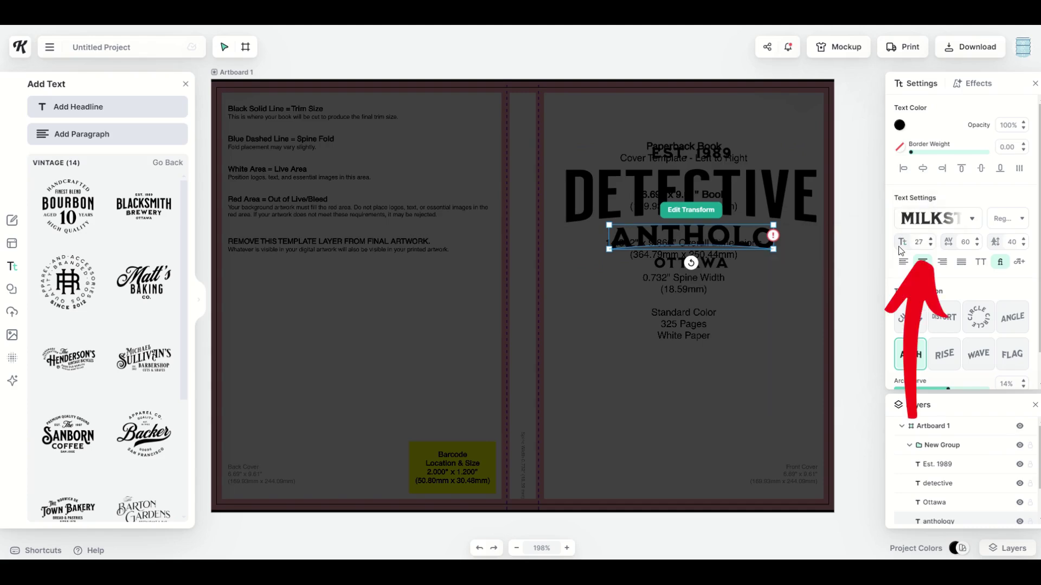
click(931, 245)
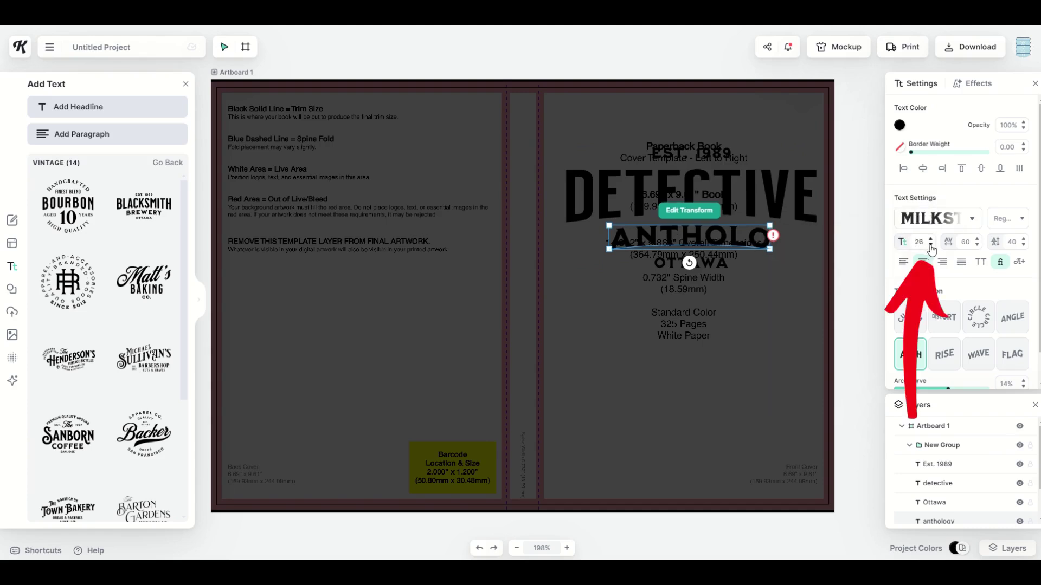
click(930, 245)
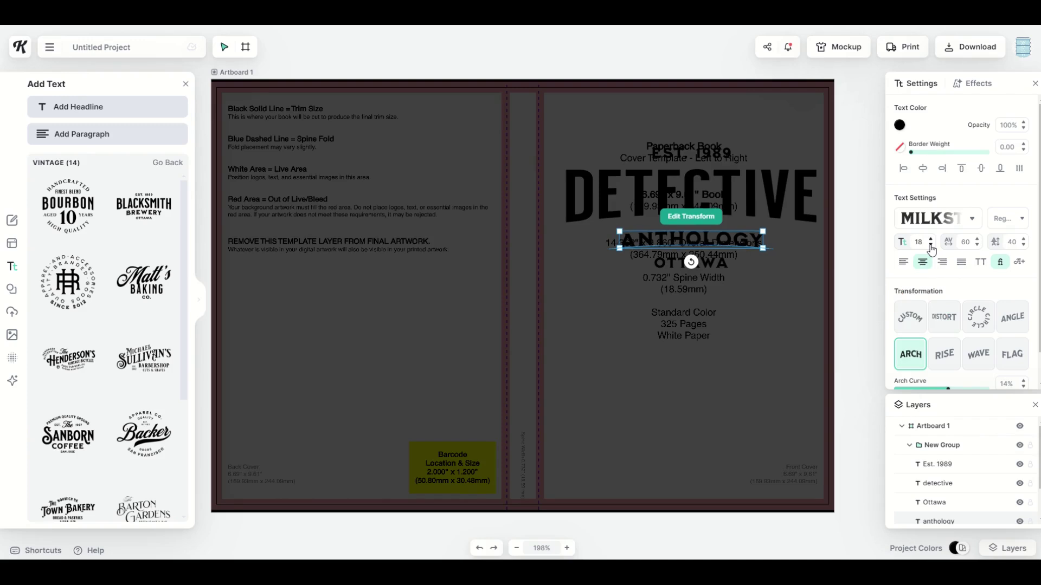
drag(620, 248, 546, 266)
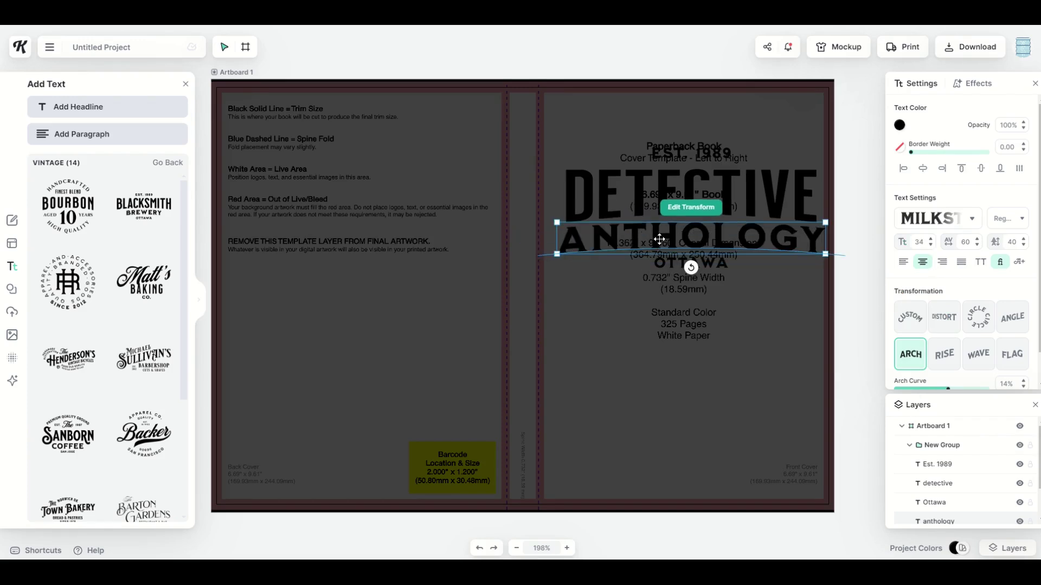
drag(660, 239, 657, 238)
Delete the Est. 1989 line from the title group.
click(623, 340)
click(656, 154)
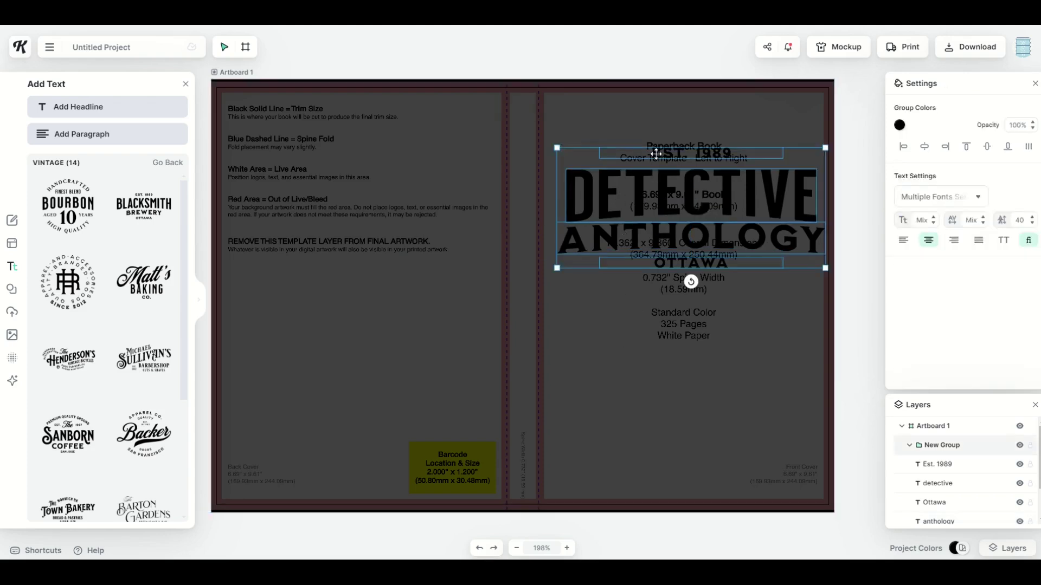
click(657, 154)
key(Delete)
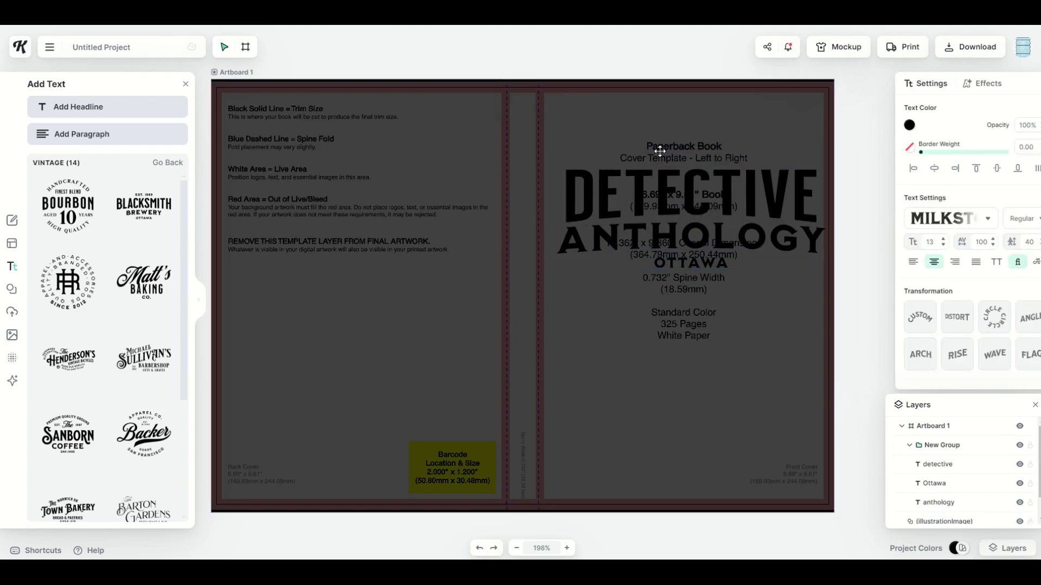
Move the OTTAWA line to the bottom of the front cover and change it to 'ZEN WATERCOOLER'.
click(659, 261)
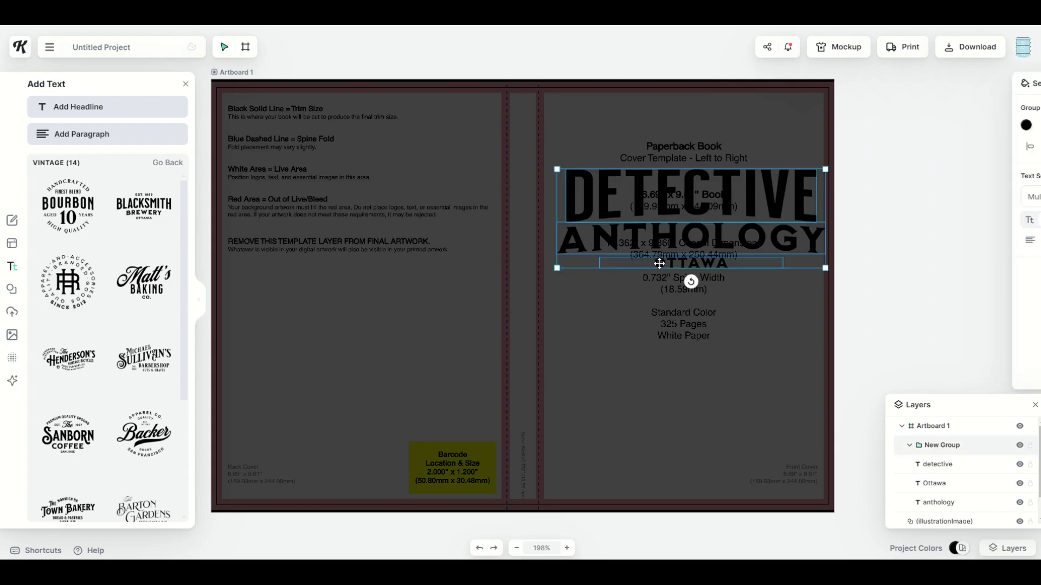
click(661, 264)
drag(660, 264, 663, 450)
double_click(663, 450)
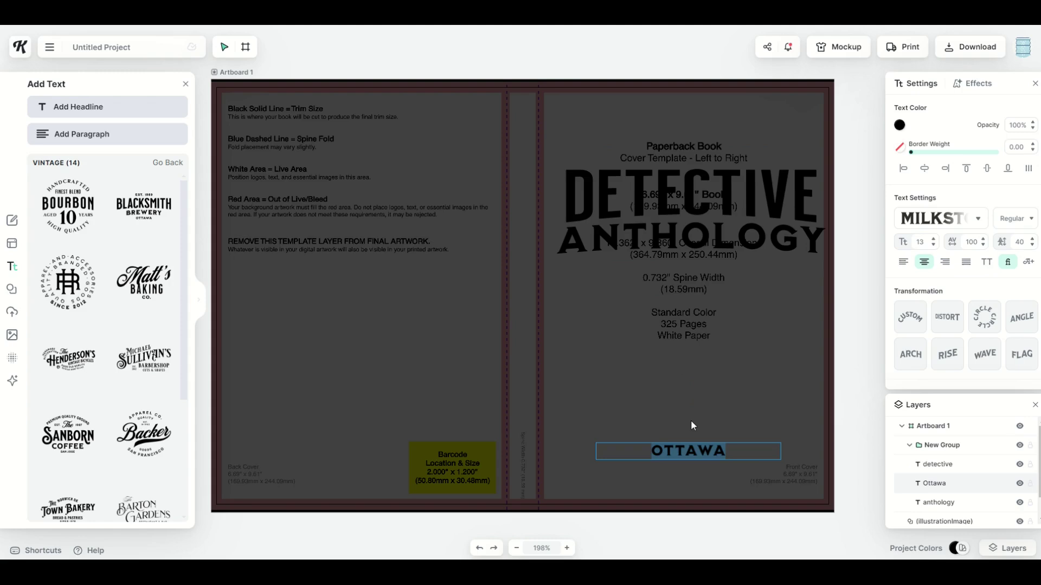
text(ZEN WATERCOOLER)
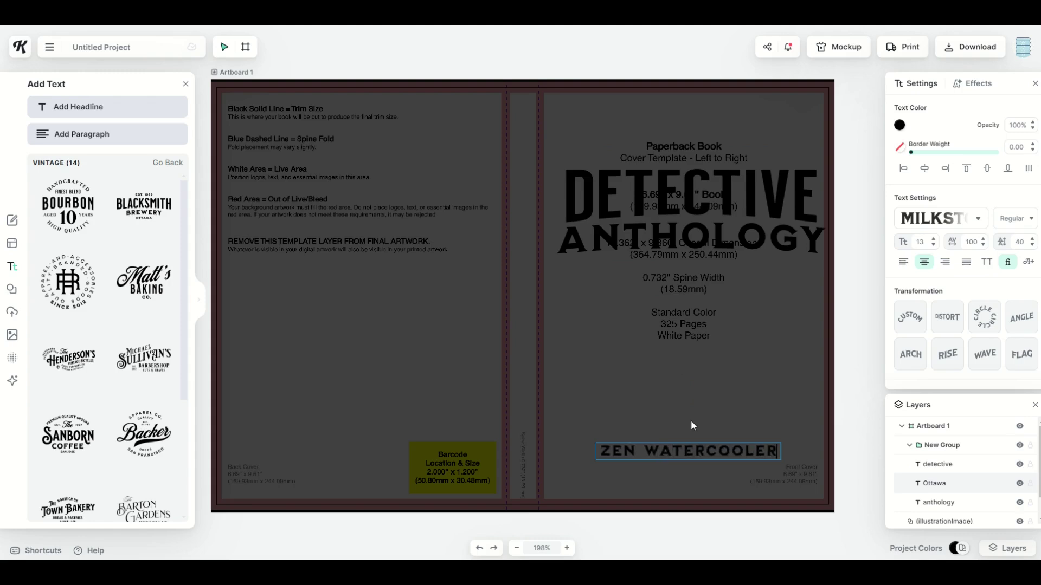
key(Escape)
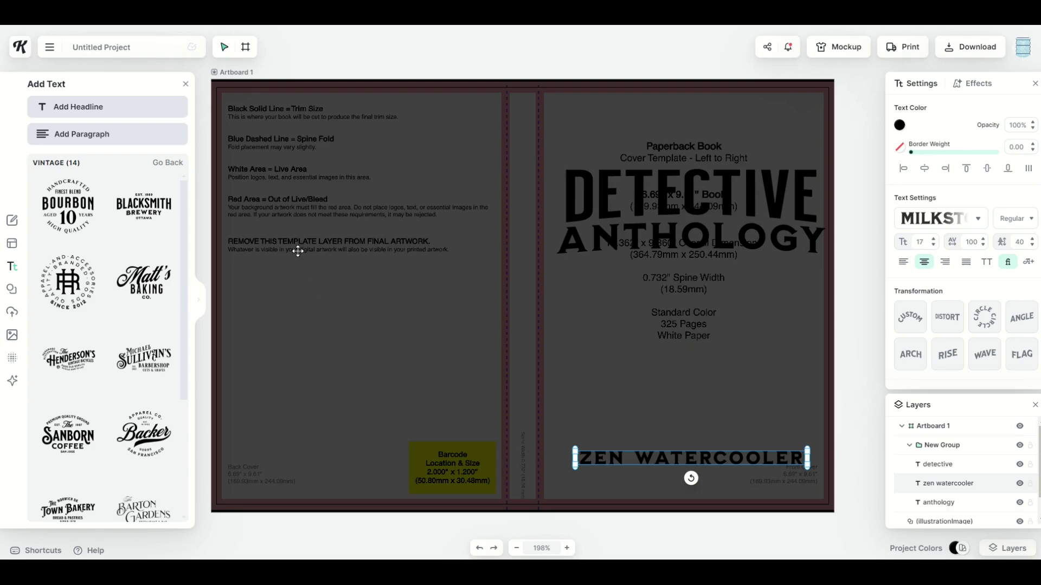
Turn the DETECTIVE, ANTHOLOGY and ZEN WATERCOOLER texts white.
click(571, 213)
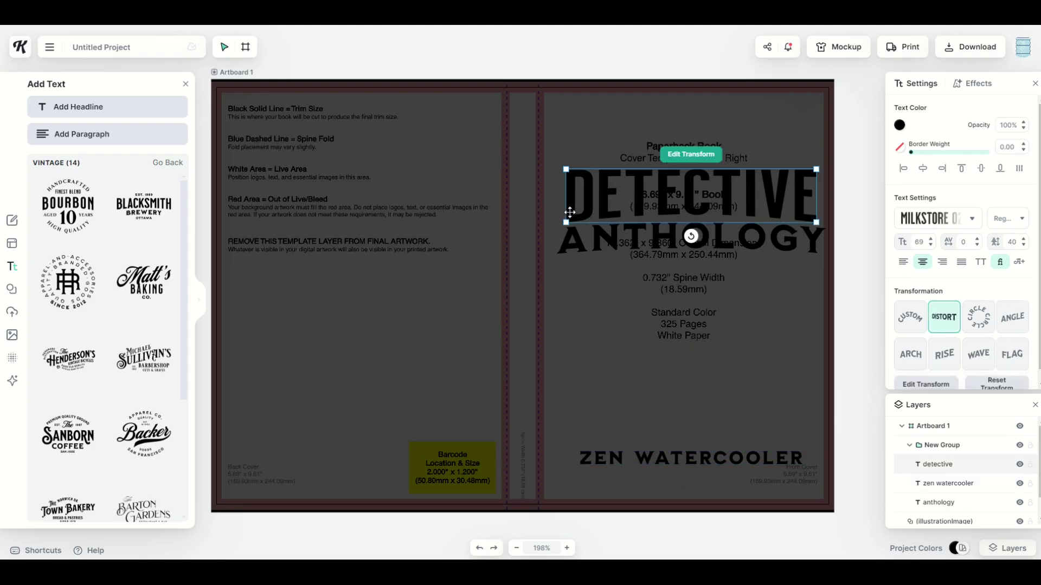
shift+click(567, 240)
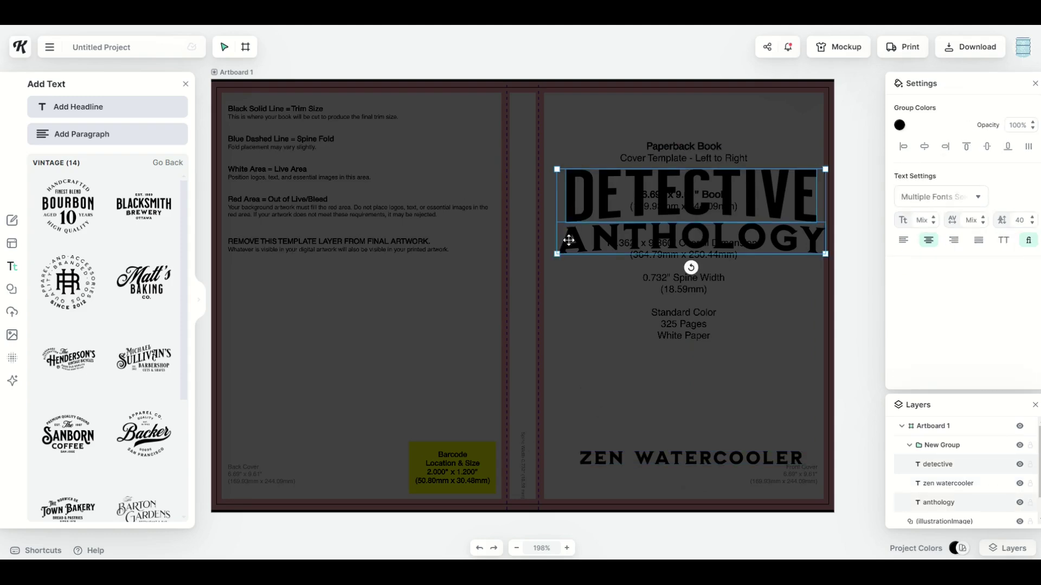
shift+click(602, 461)
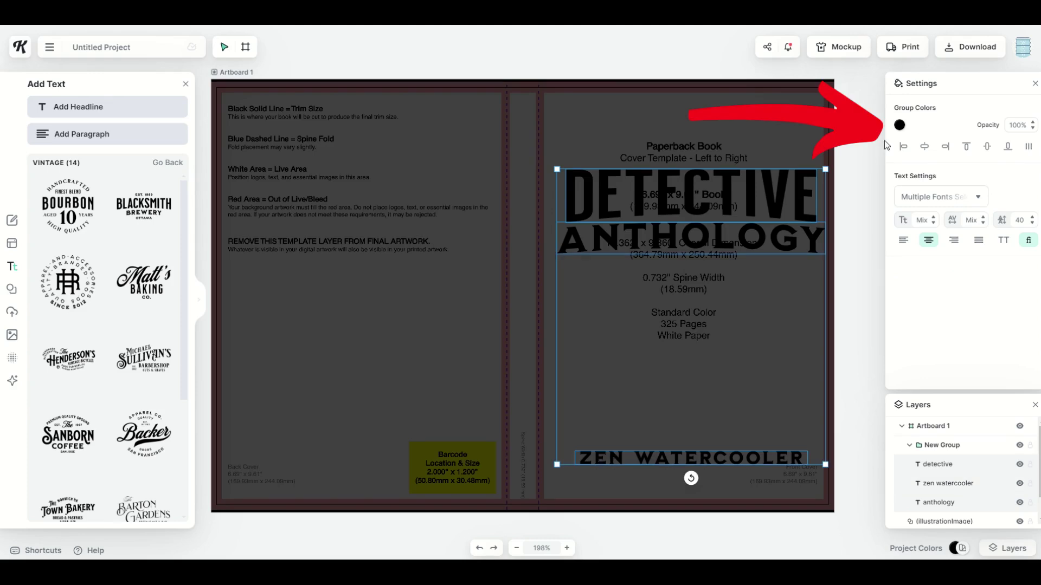
click(900, 125)
drag(849, 223, 762, 147)
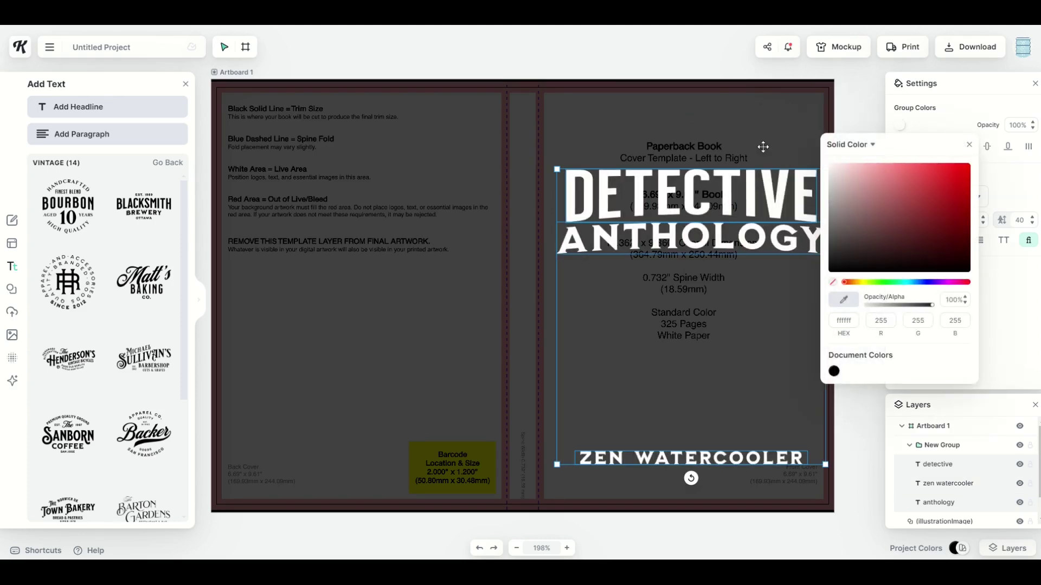
click(414, 340)
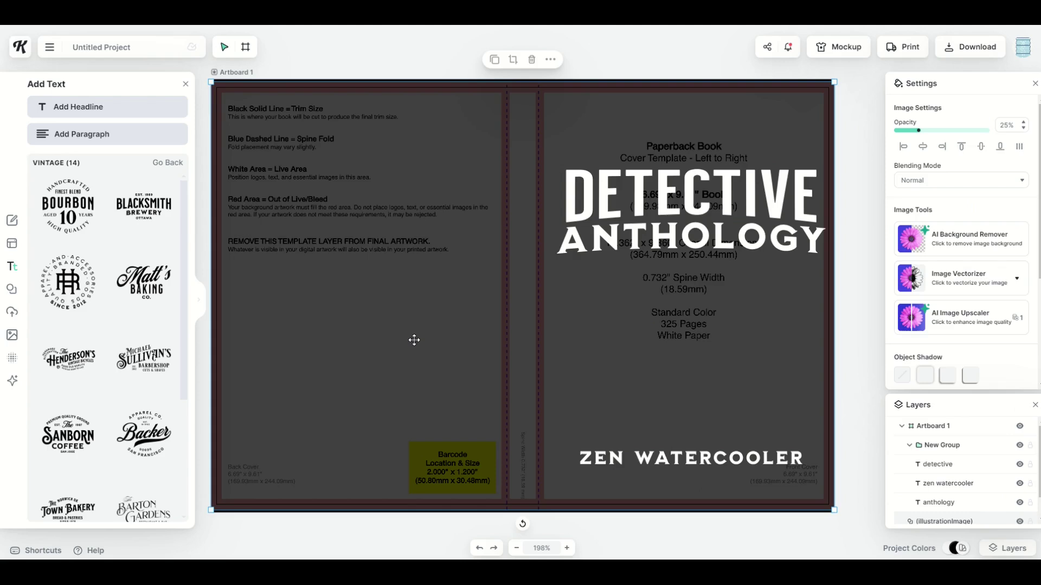
Preview the black cover without the template, then rename the template layer to Amazon KDP.
scroll(931, 447, down, 2)
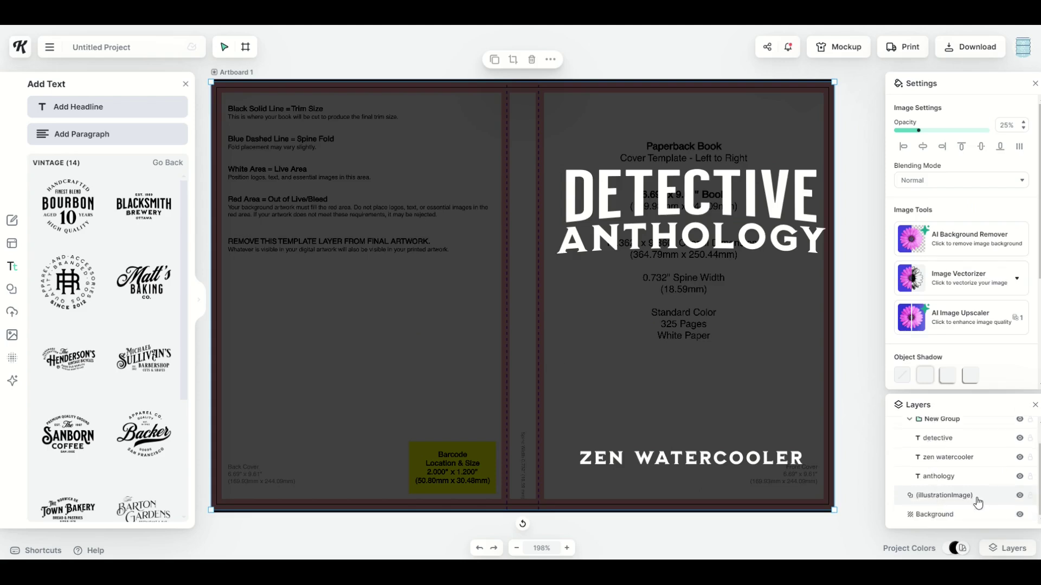
click(1020, 496)
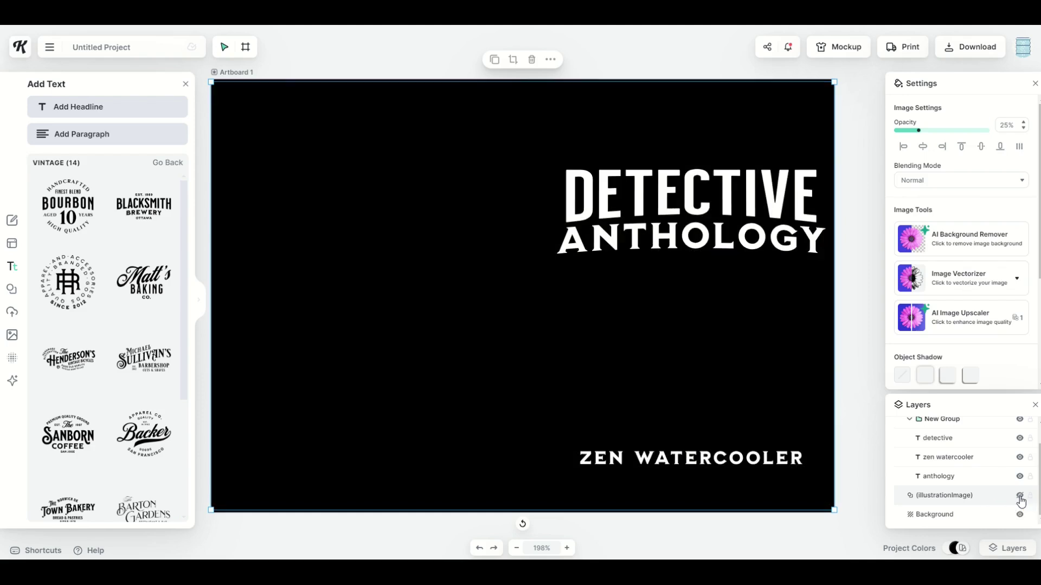
click(1020, 496)
click(1020, 496)
click(1020, 496)
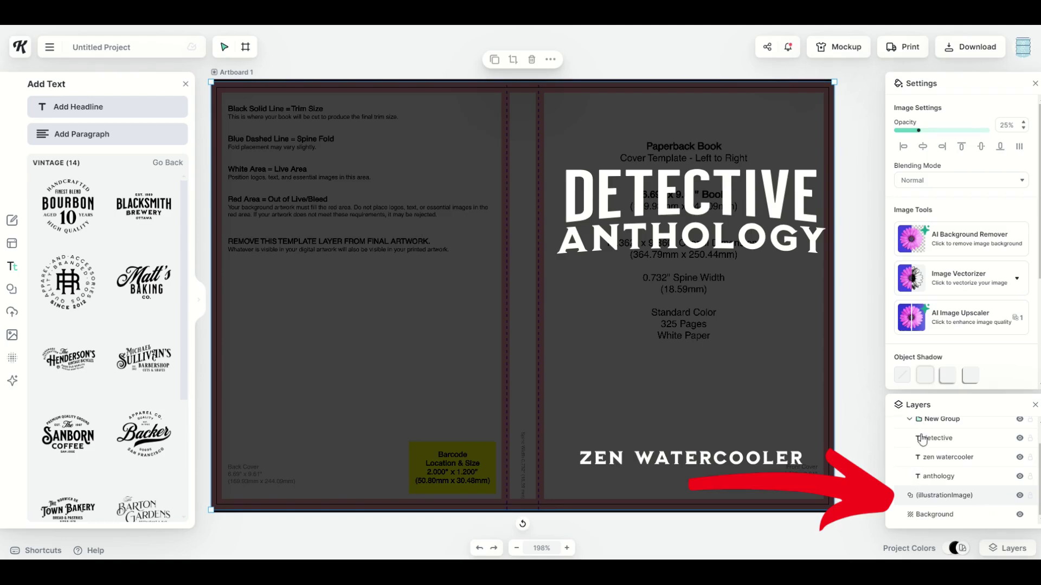
double_click(937, 496)
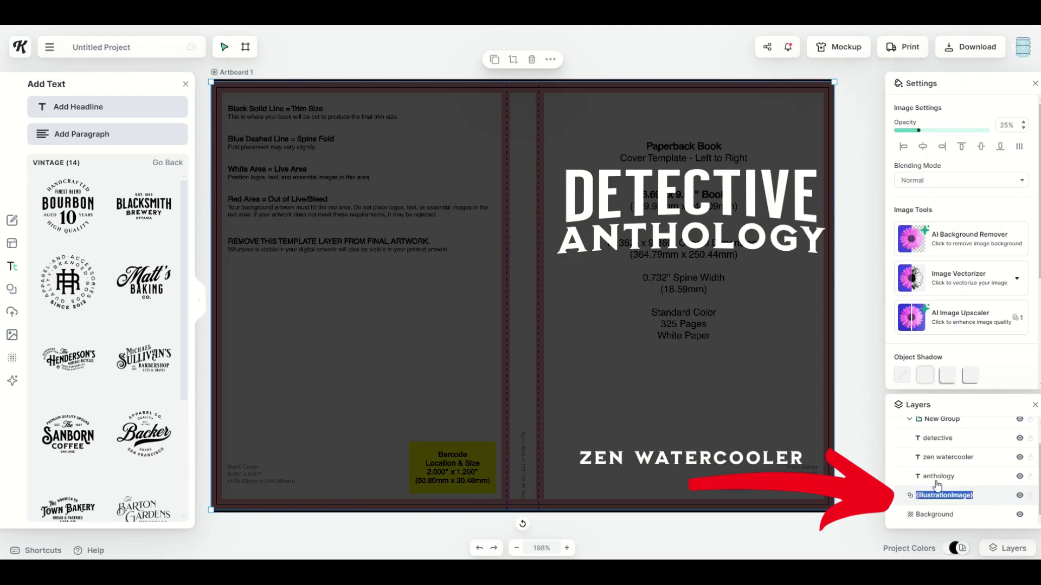
text(Amazon KDP)
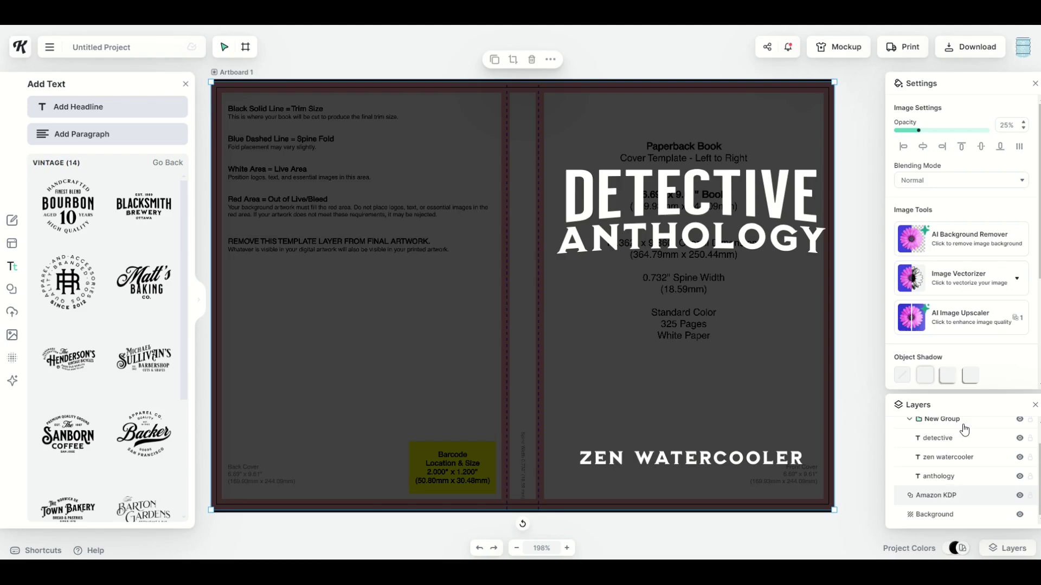
Check the artwork without the template guide, then paste a copy of the DETECTIVE title.
click(1020, 495)
click(1020, 495)
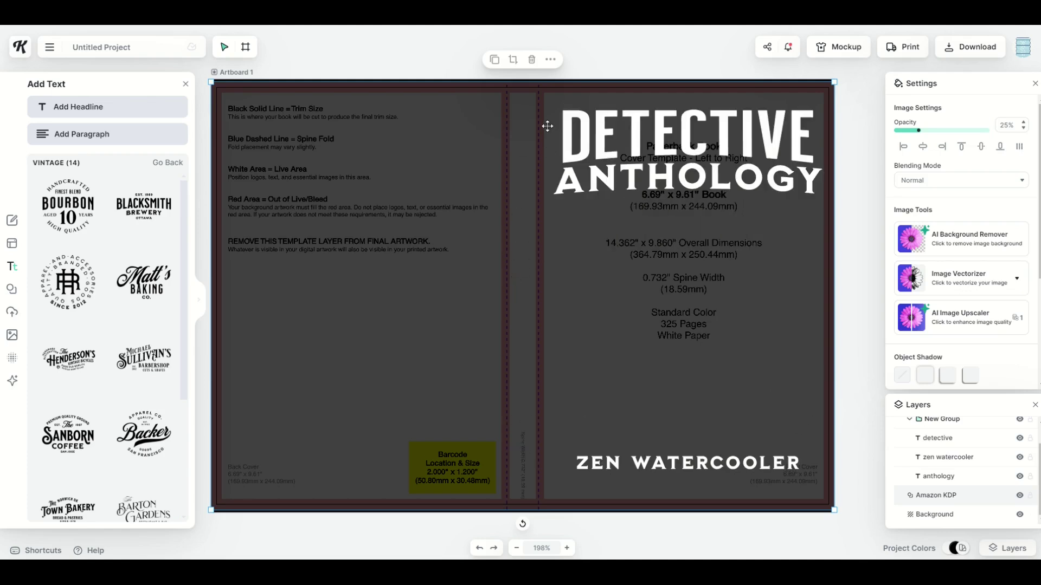
click(566, 134)
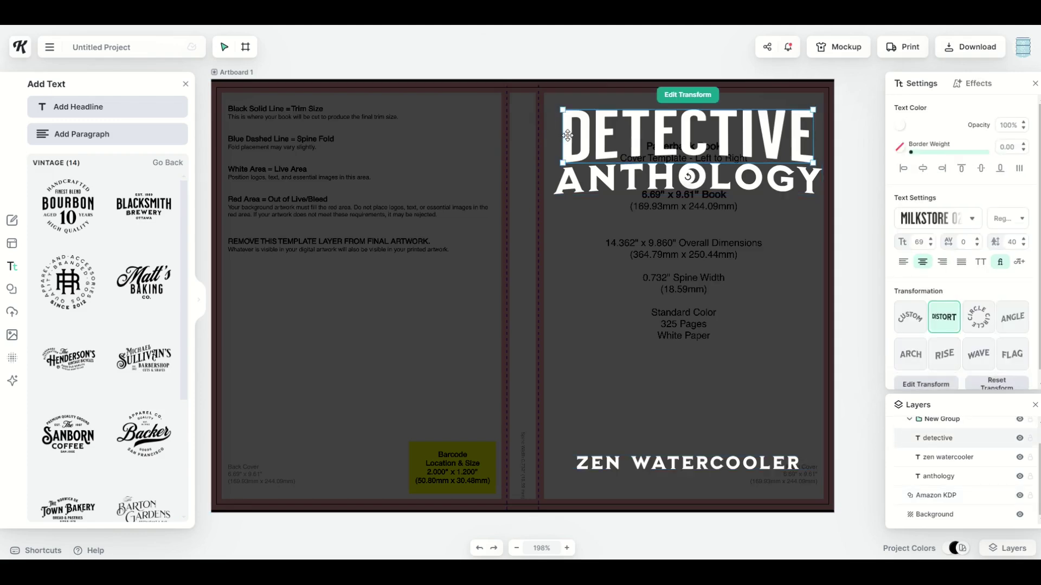
key(ctrl+v)
Rotate the pasted DETECTIVE copy 90° and shrink it to fit the spine.
drag(567, 134, 242, 226)
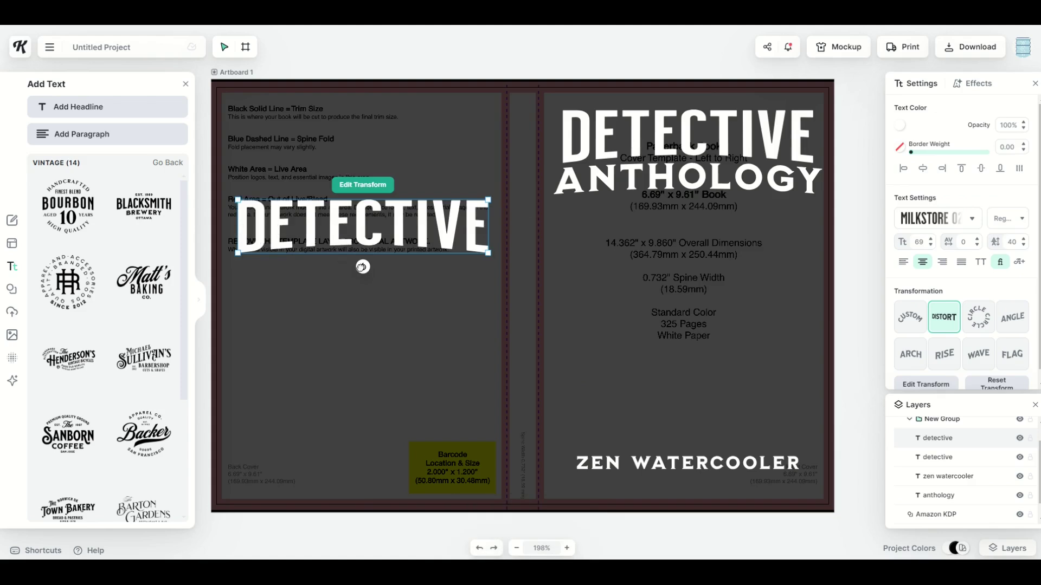
drag(363, 267, 320, 224)
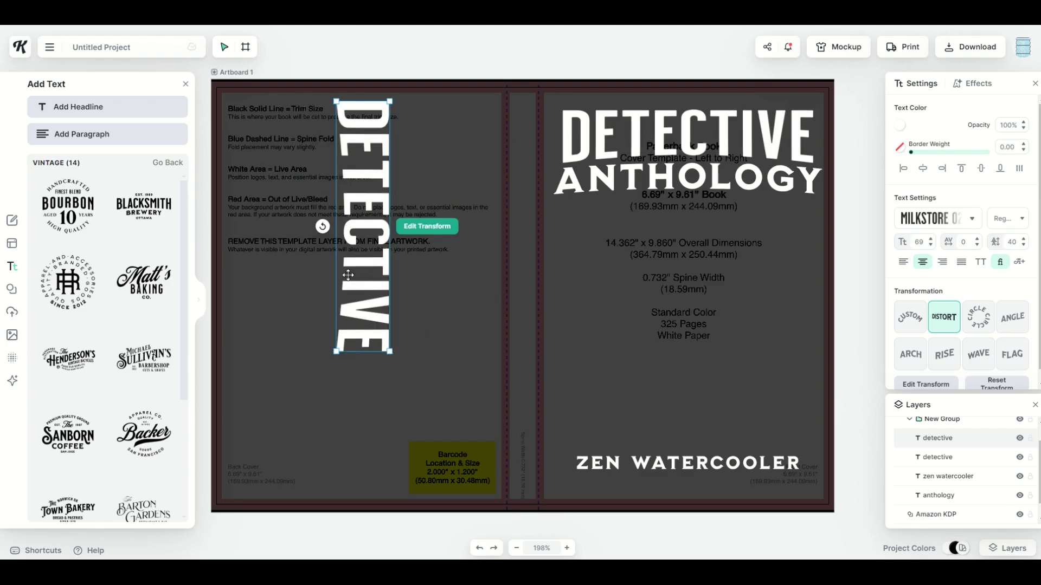
drag(335, 100, 520, 137)
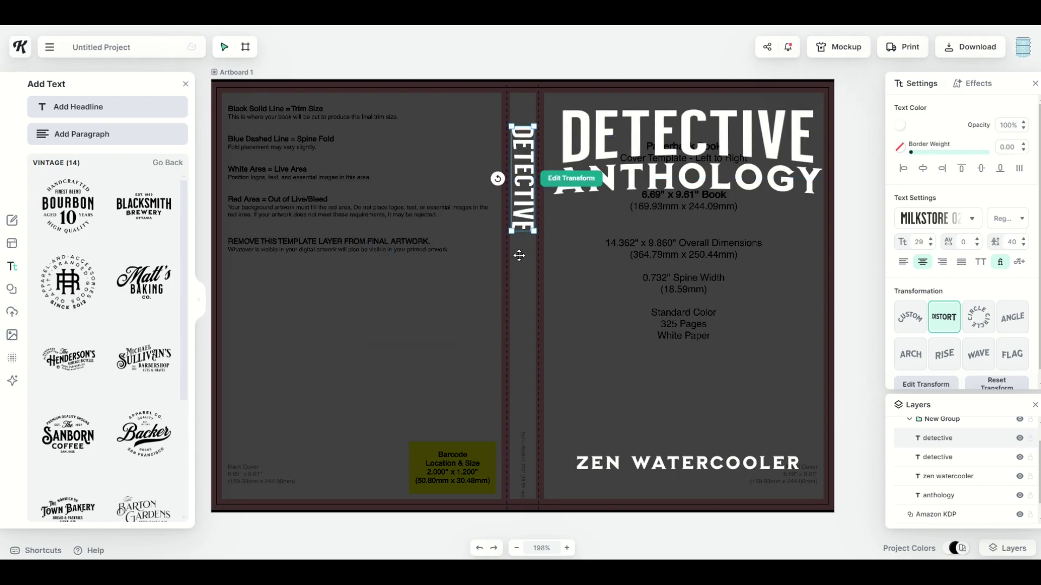
click(518, 255)
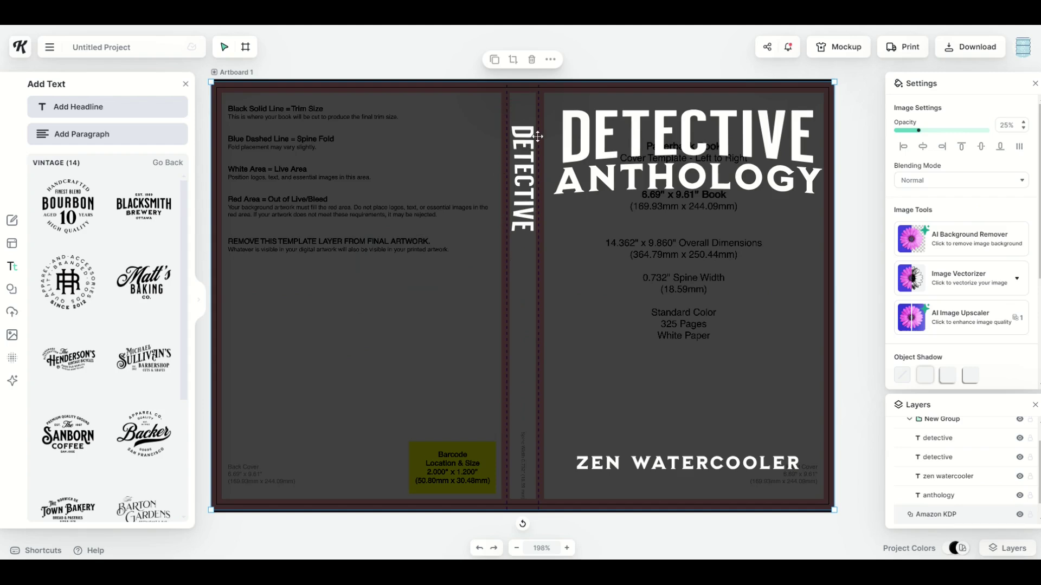
Paste an ANTHOLOGY copy, rotate it vertical and scale it down for the spine.
double_click(574, 185)
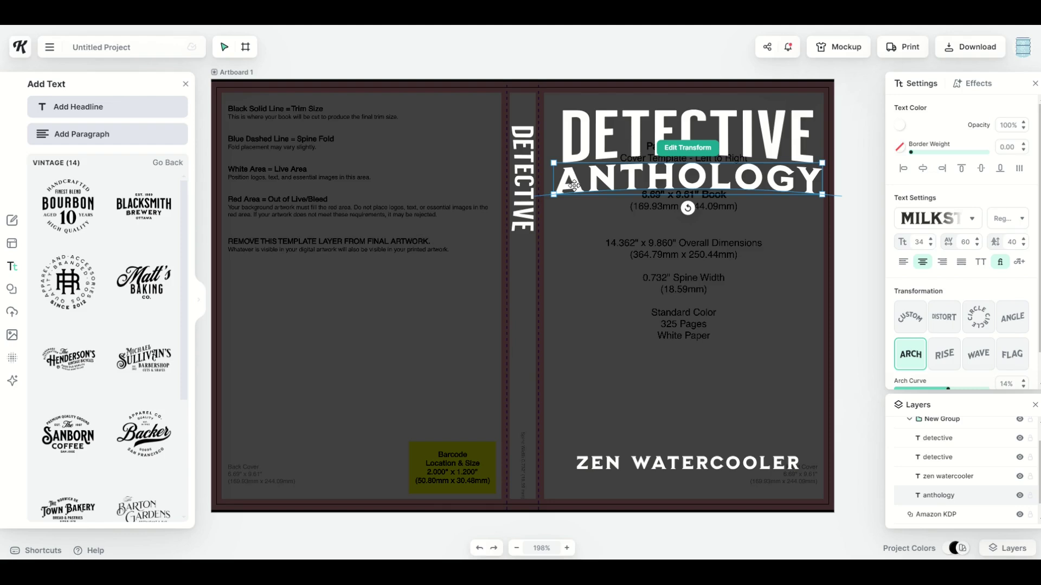
key(ctrl+v)
drag(574, 185, 379, 355)
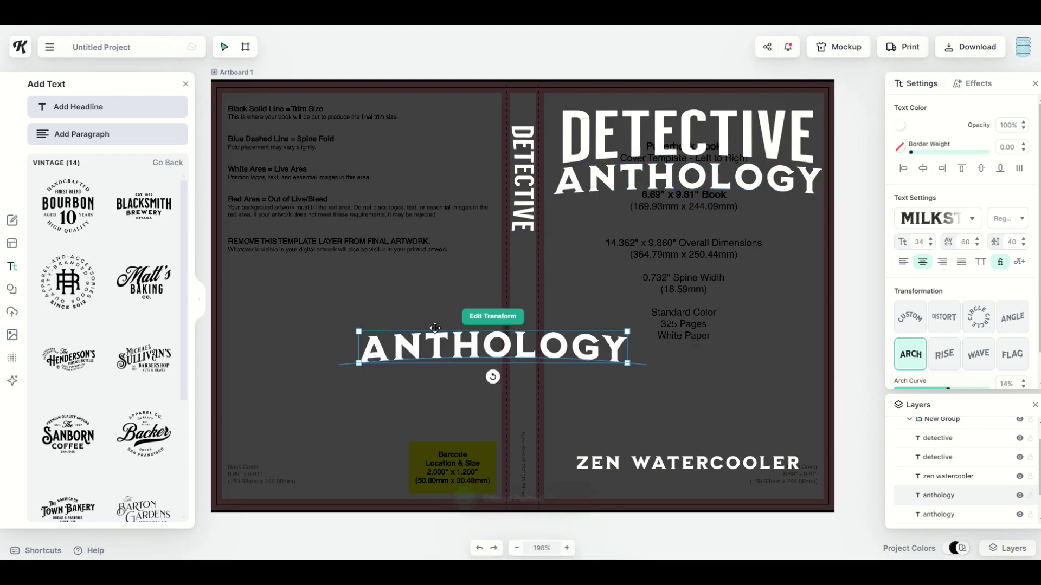
drag(493, 376, 462, 344)
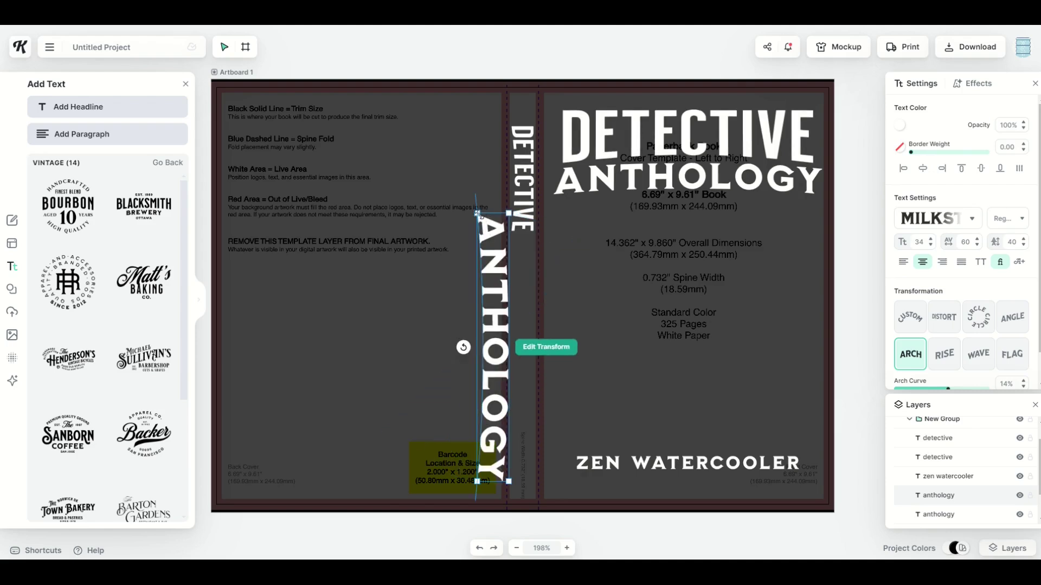
drag(478, 214, 521, 263)
Add a vertical ZEN WATERCOOLER below ANTHOLOGY in the spine, then raise and slightly shrink DETECTIVE.
click(596, 465)
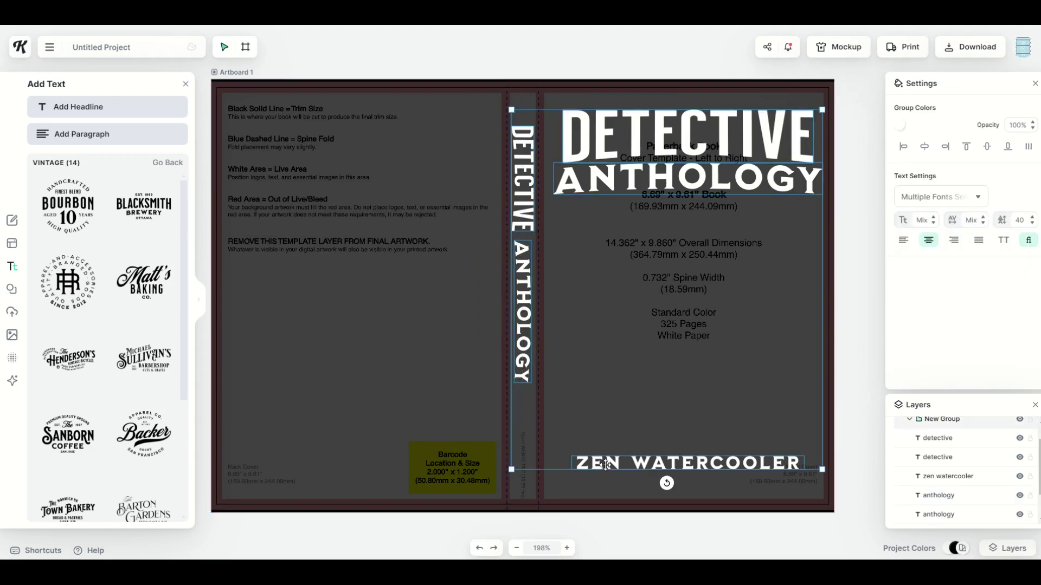
click(605, 465)
drag(603, 464, 522, 371)
drag(522, 303, 524, 276)
drag(527, 206, 524, 173)
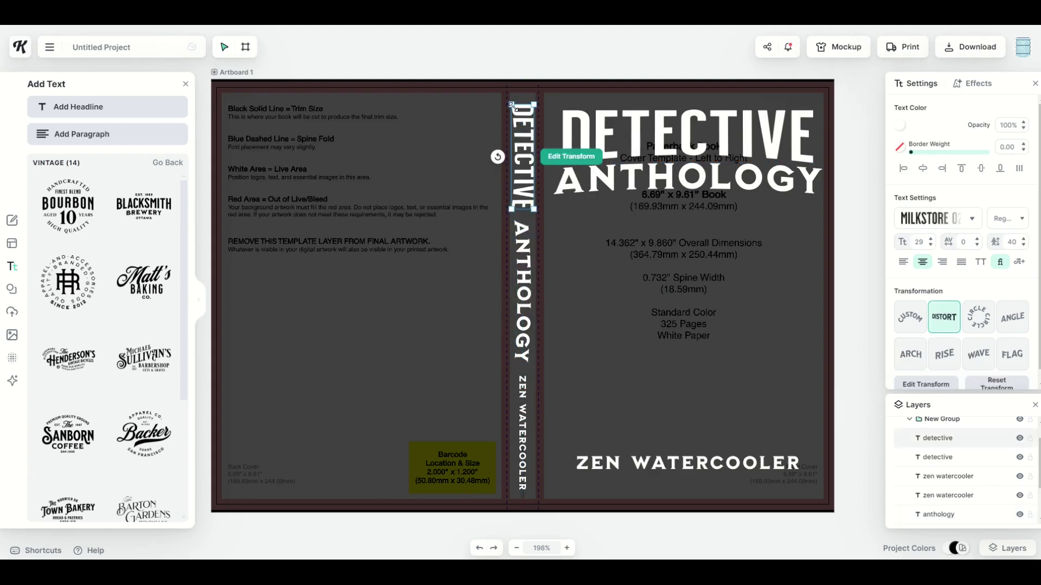
drag(511, 105, 520, 123)
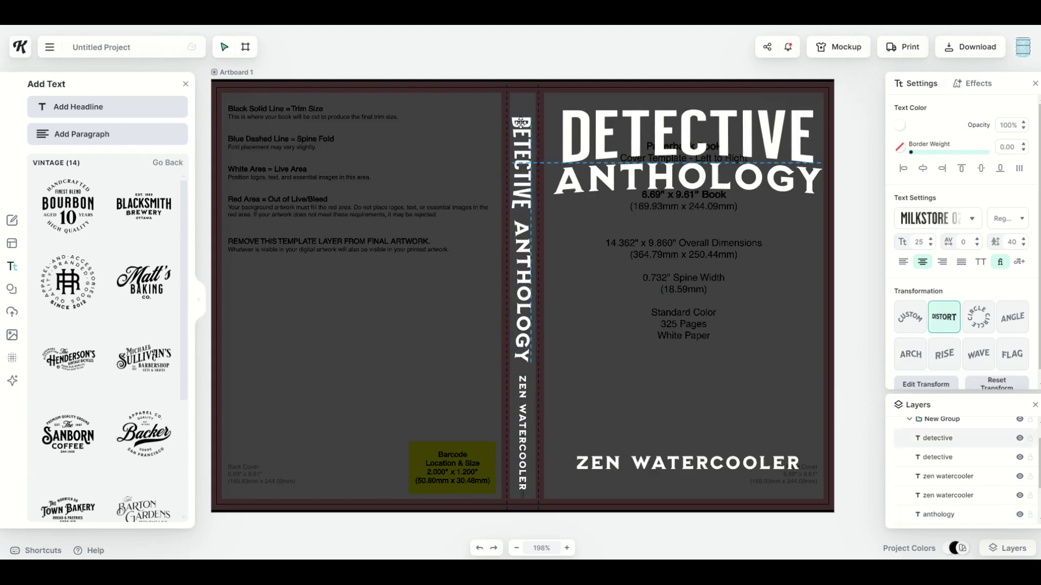
Search photos for 'crime' and place the enlarged red hand photo below the front-cover title.
click(520, 123)
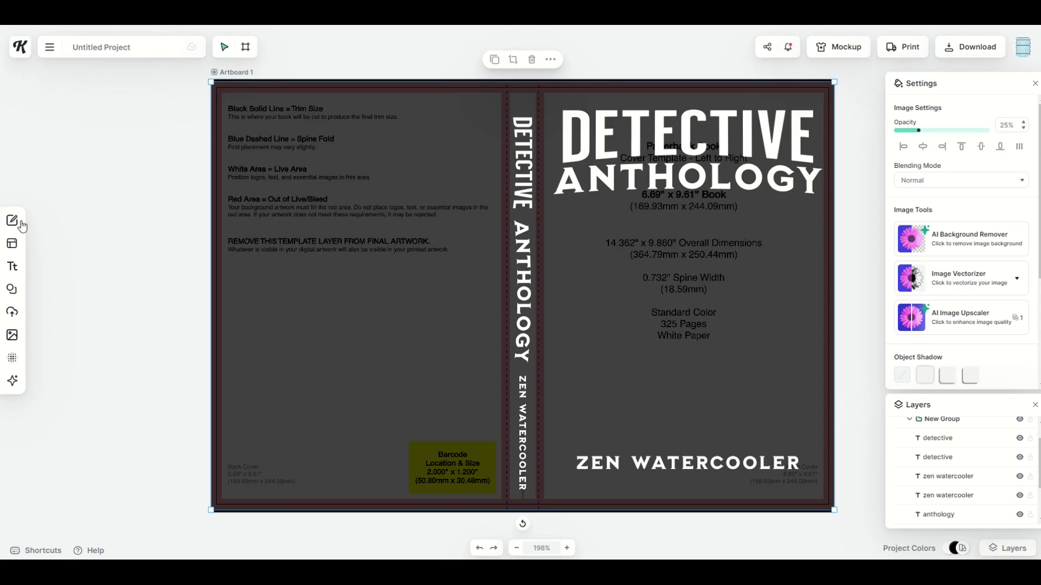
mouse_move(21, 228)
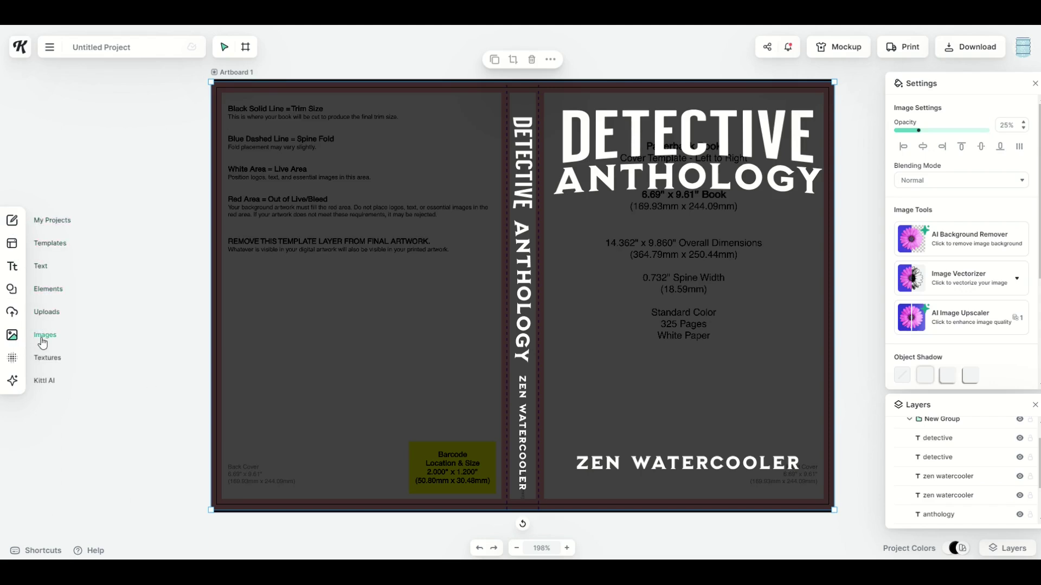
click(42, 340)
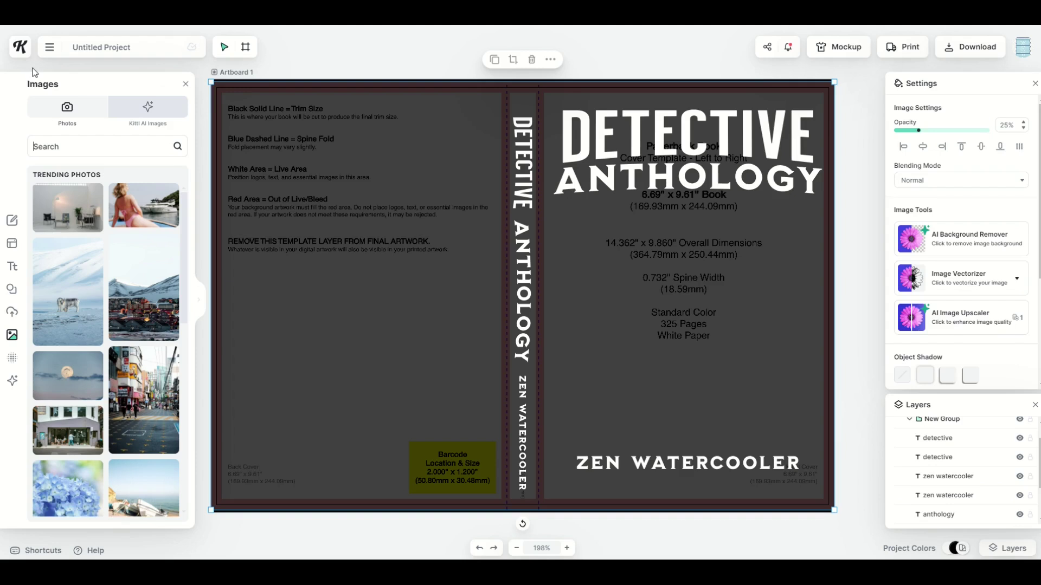
text(crime)
key(Return)
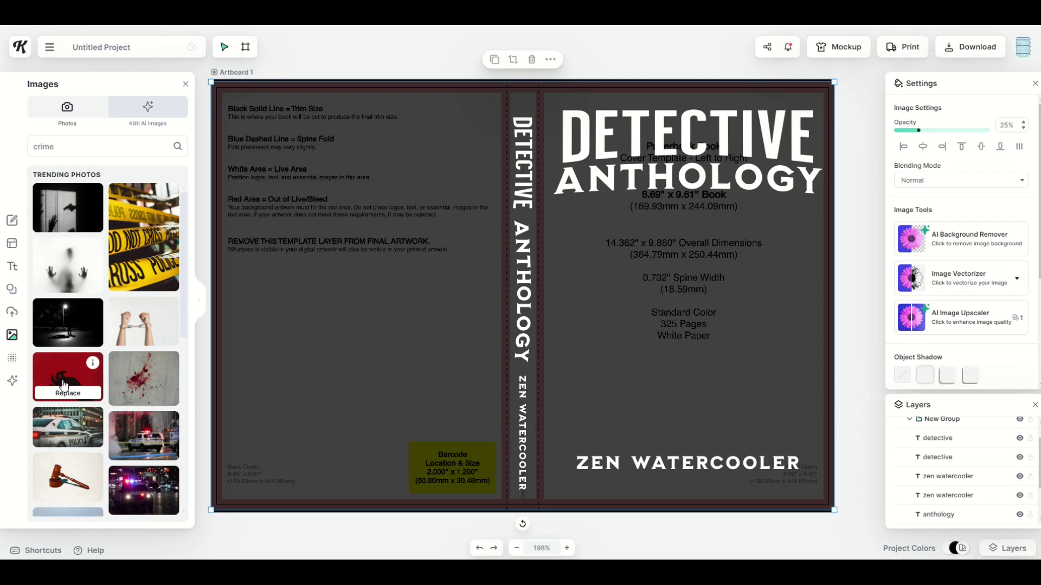
click(64, 385)
drag(433, 361, 368, 406)
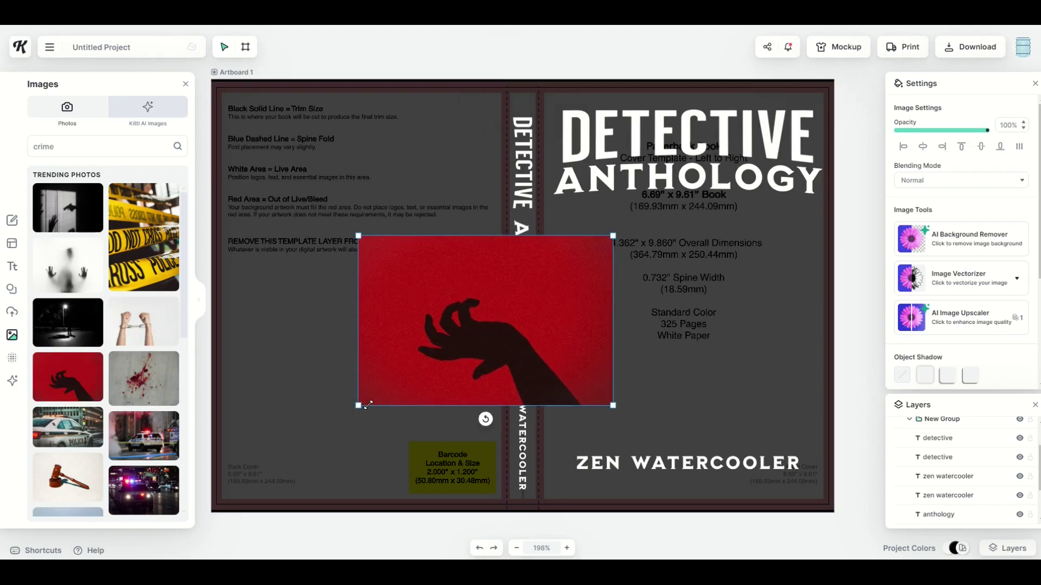
drag(453, 347, 651, 375)
click(476, 317)
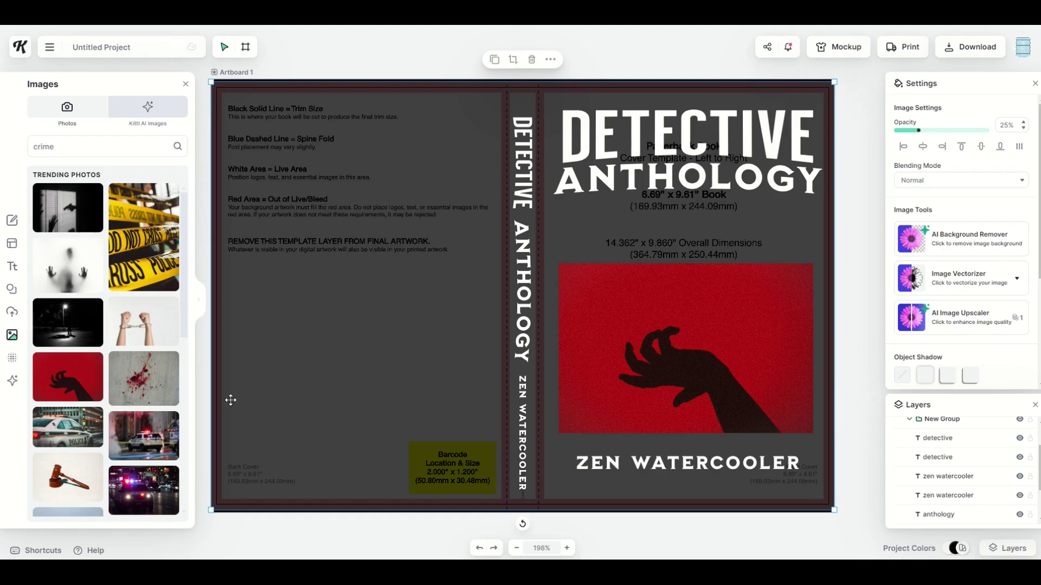
Add the police-tape crime photo and enlarge it on the back cover.
click(144, 237)
drag(490, 259, 269, 163)
drag(303, 227, 336, 446)
click(316, 167)
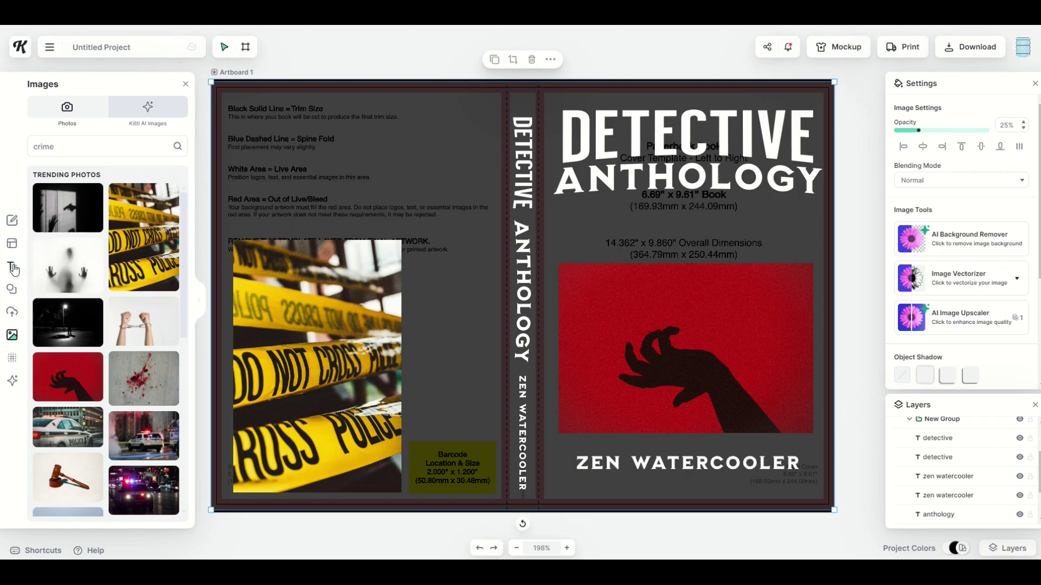
Add a sample paragraph and fit it across the top of the back cover.
click(14, 268)
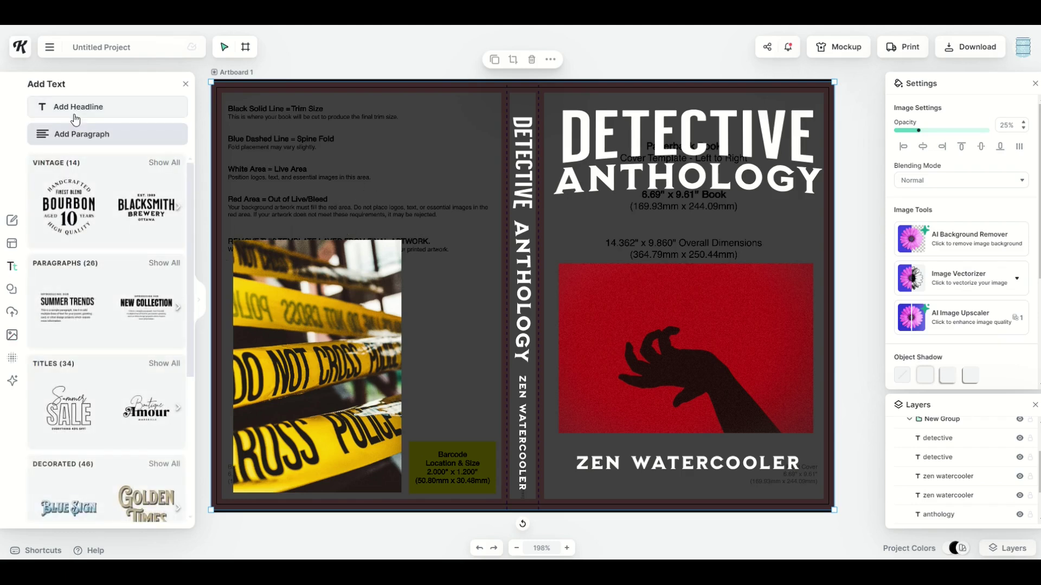
click(73, 140)
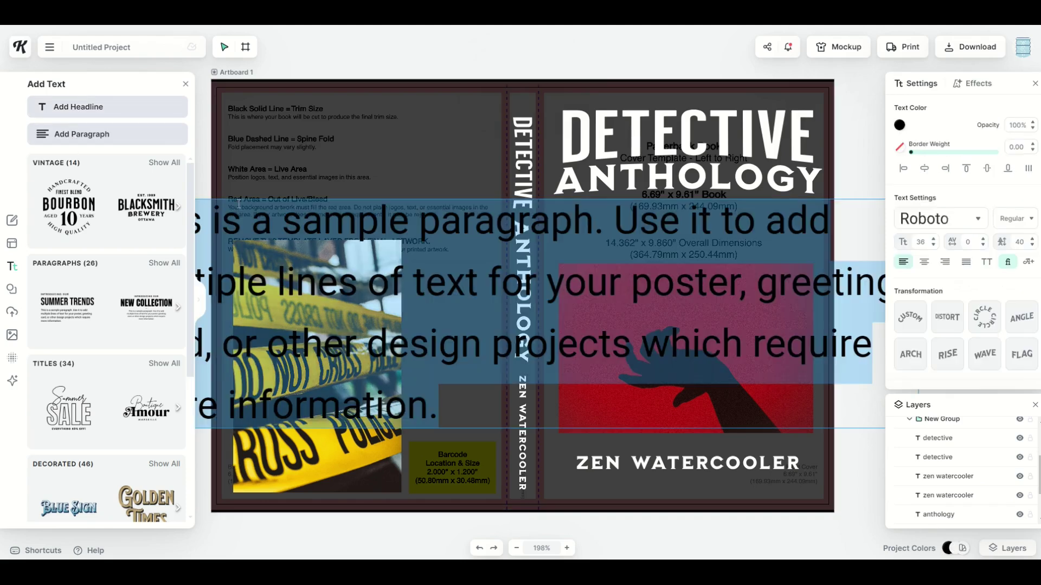
drag(228, 214, 317, 215)
drag(216, 200, 582, 297)
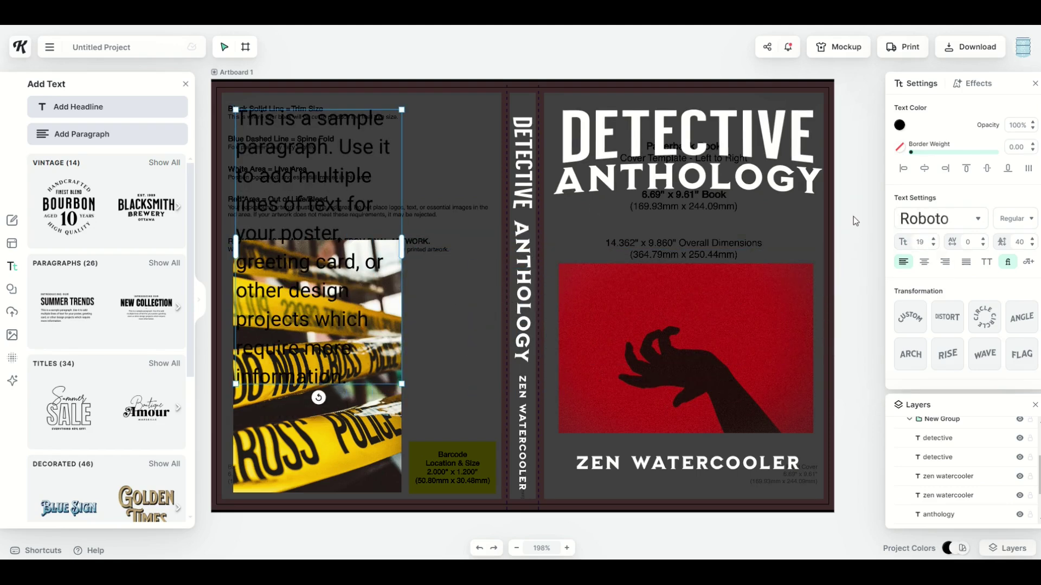
drag(381, 170, 384, 170)
Make all of the paragraph's text white.
double_click(381, 168)
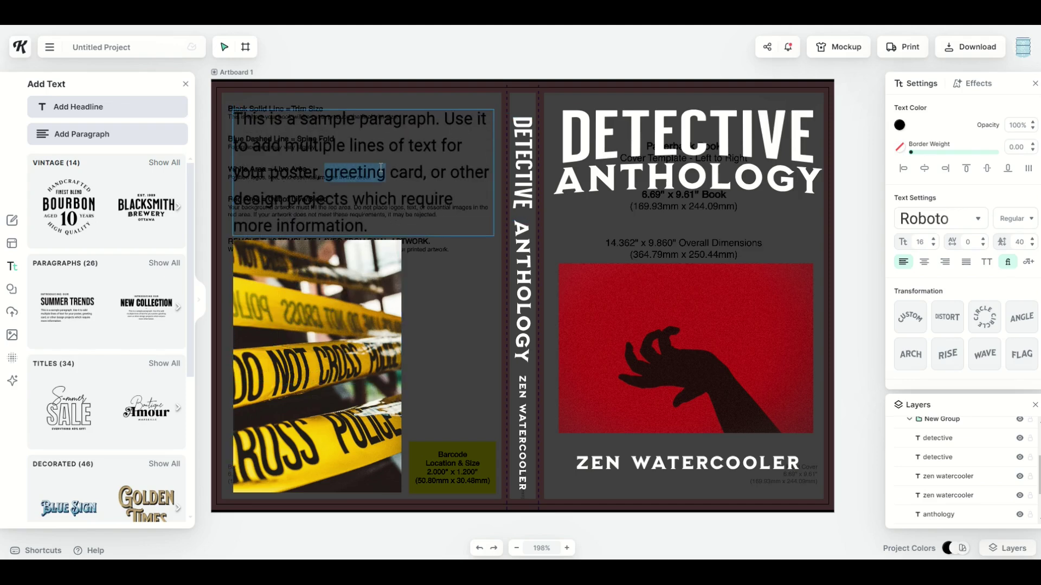
key(ctrl+a)
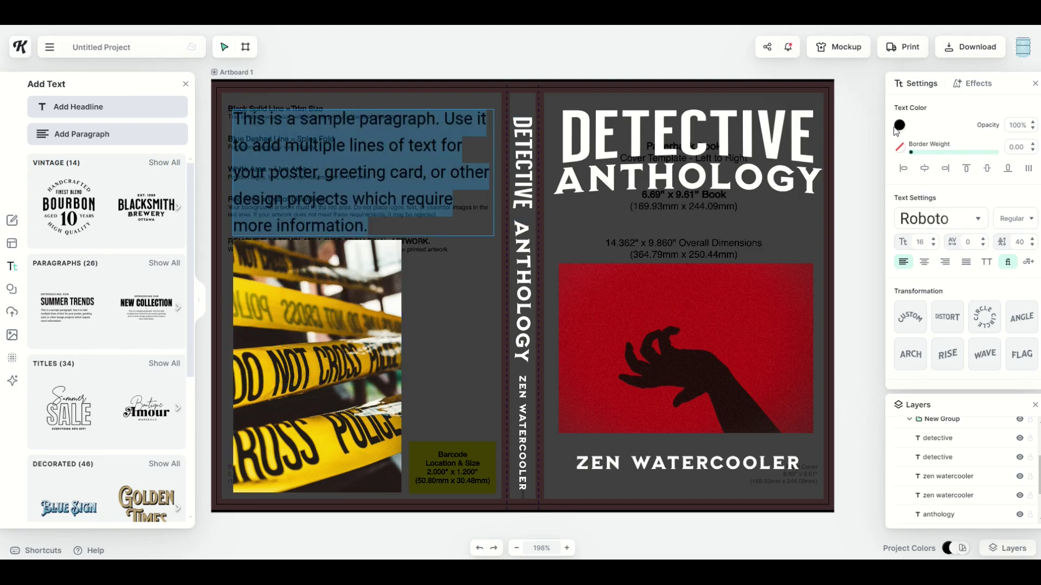
click(899, 125)
drag(832, 166, 804, 157)
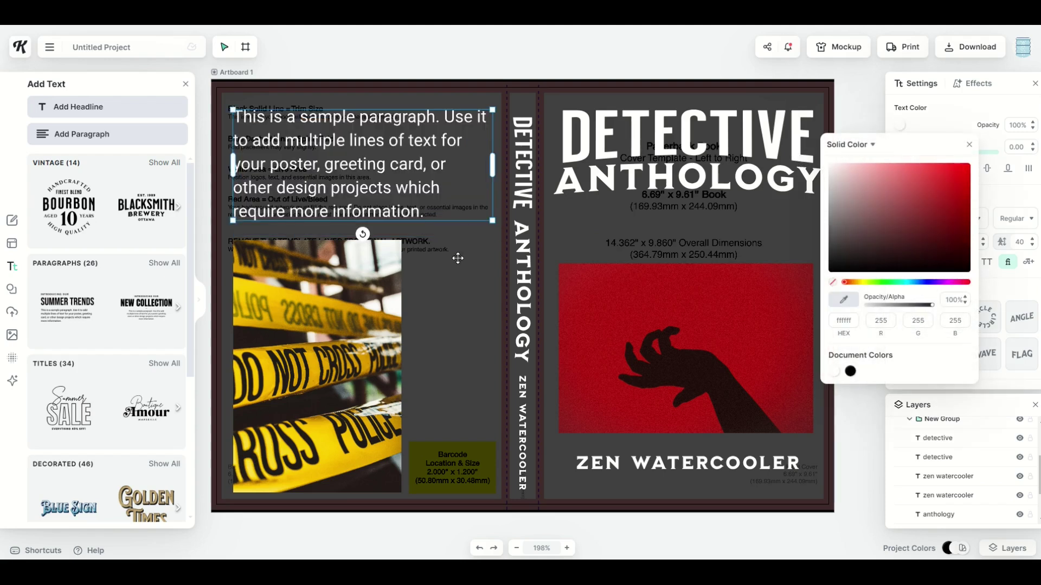
click(457, 259)
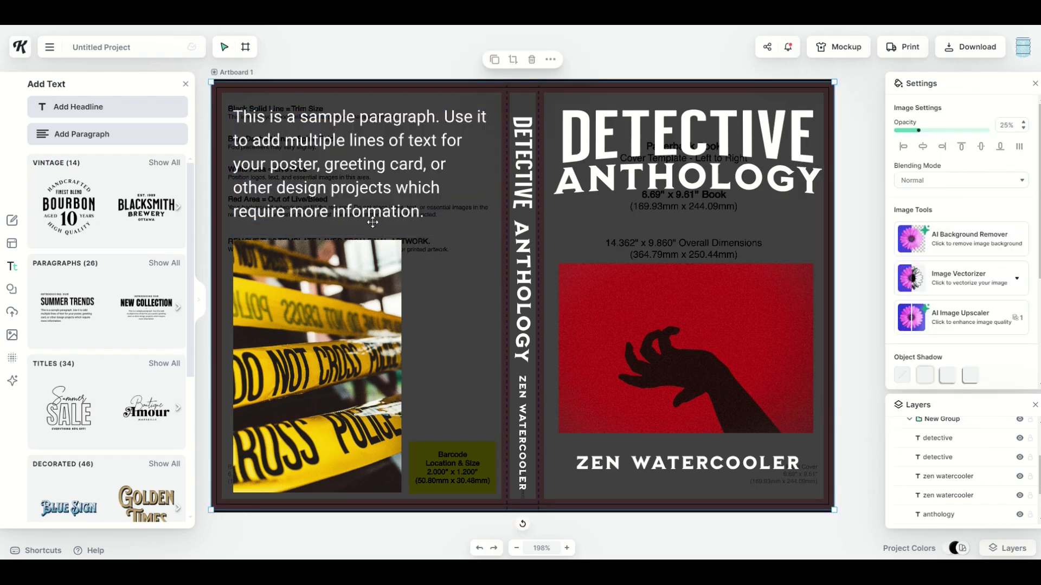
Duplicate the paragraph, shrink it to size 9 and narrow it beside the police-tape photo.
click(372, 216)
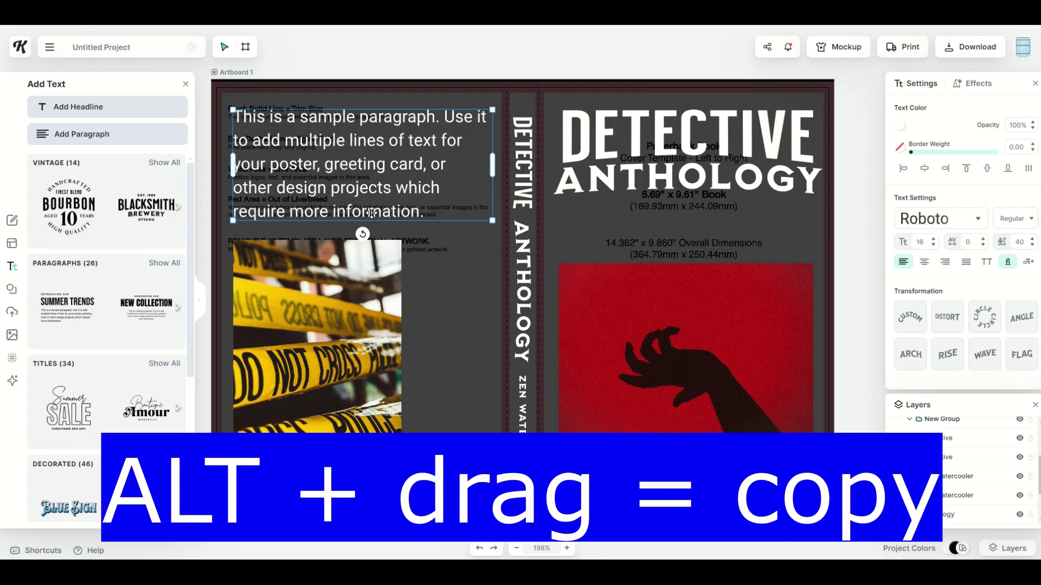
drag(372, 216, 442, 379)
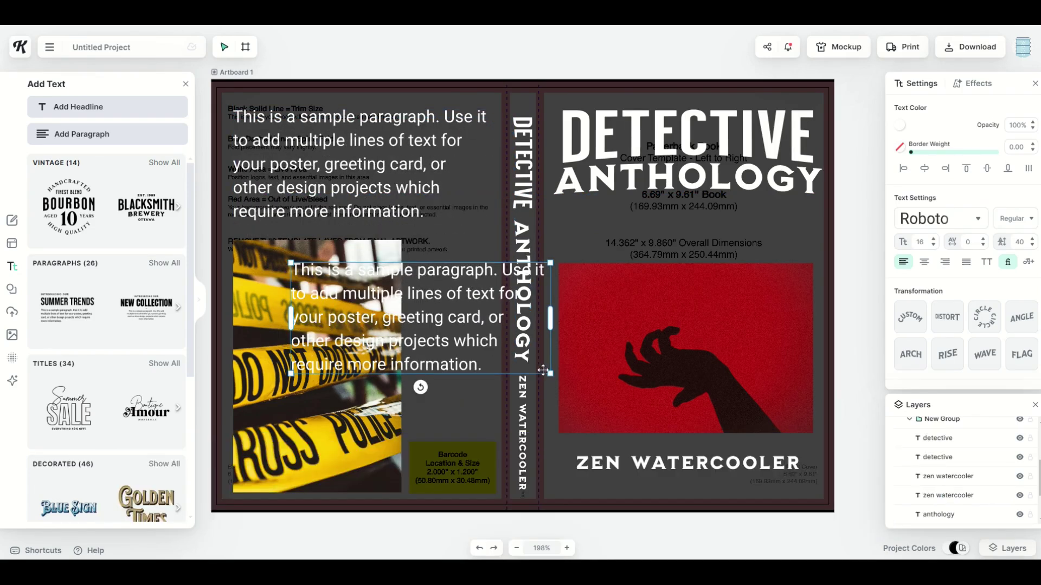
drag(545, 371, 491, 286)
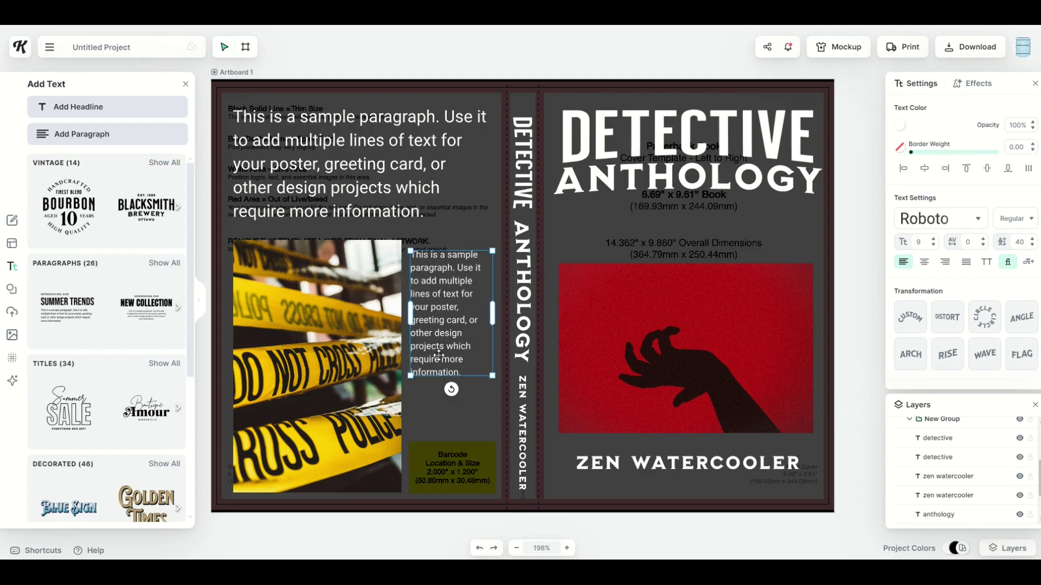
drag(439, 353, 439, 343)
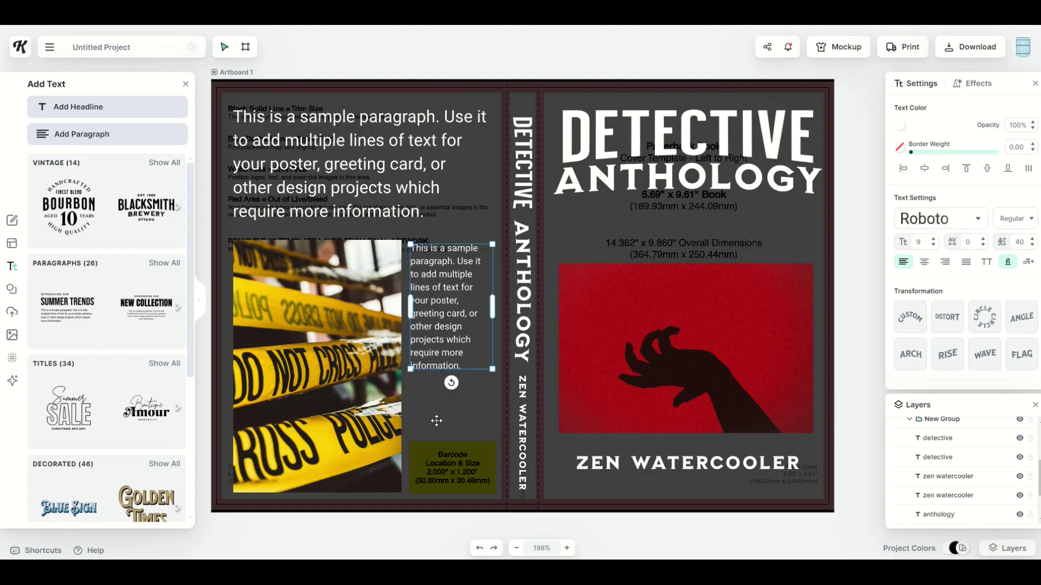
click(433, 415)
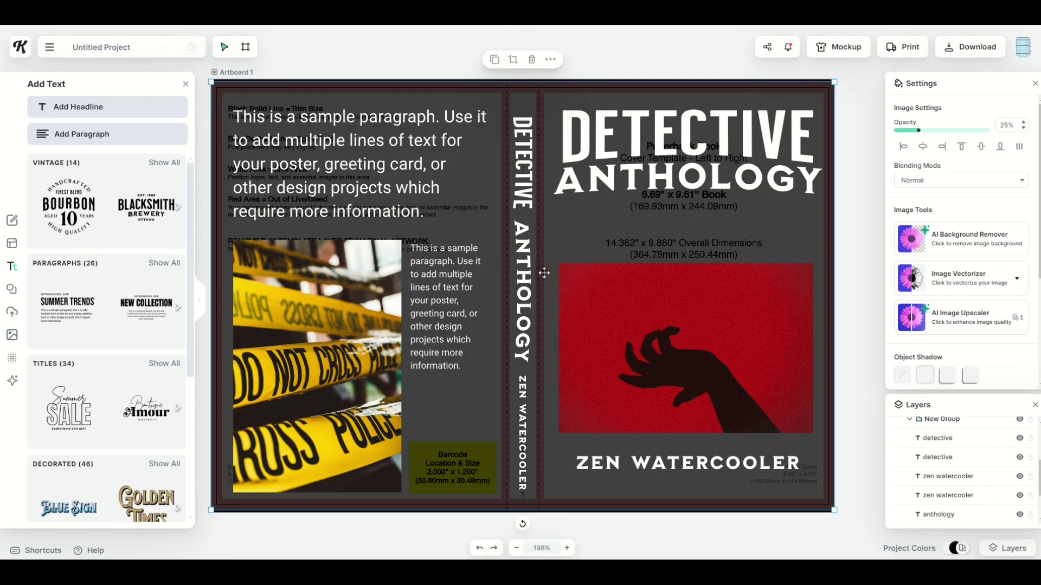
Hide the Amazon KDP template layer to preview the plain black cover.
scroll(949, 450, down, 2)
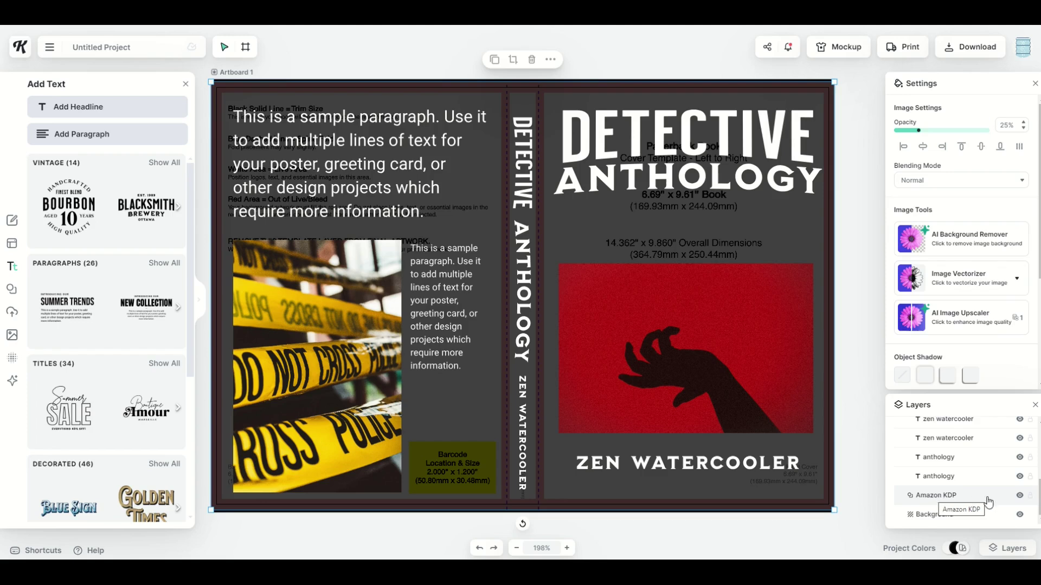
click(1019, 496)
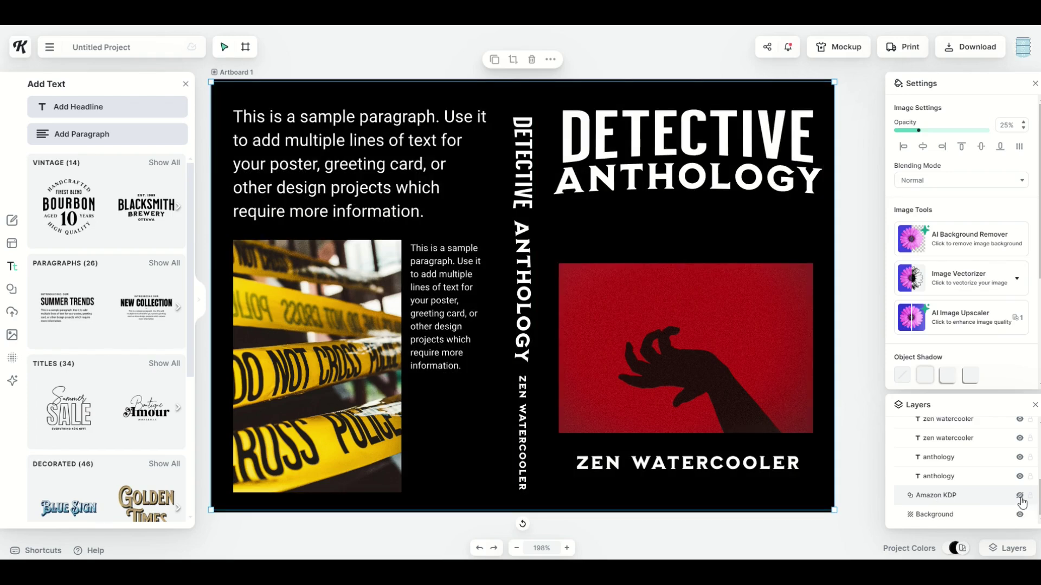
click(304, 60)
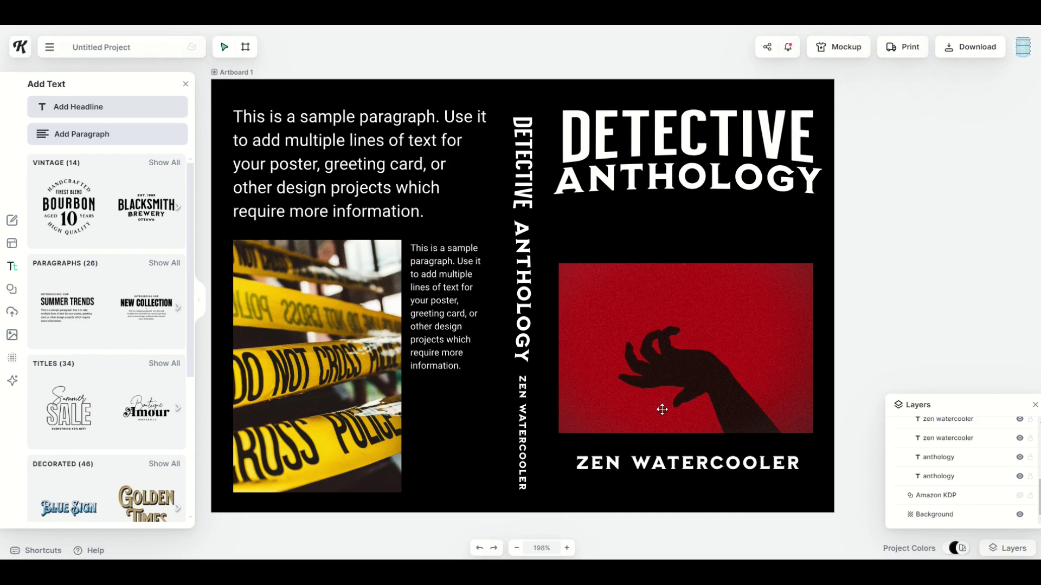
Download the cover as a JPEG with Optimize Quality enabled.
click(969, 49)
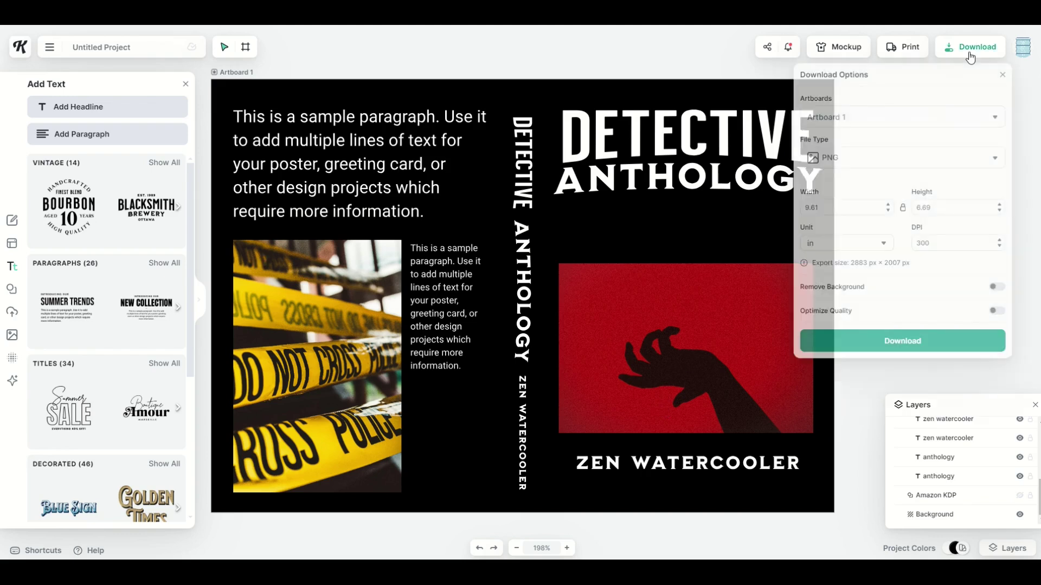
click(840, 158)
click(837, 209)
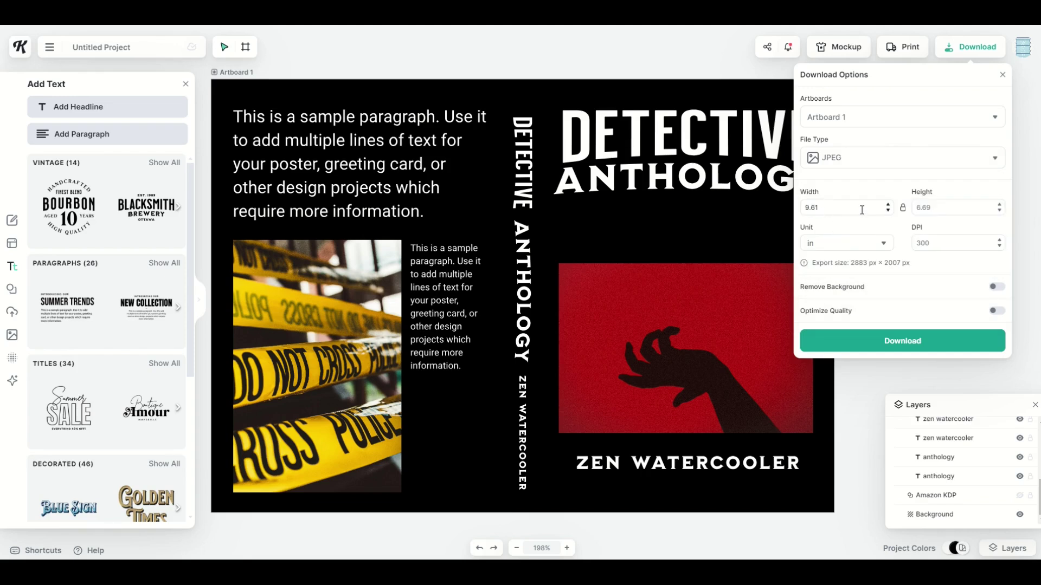
click(997, 310)
click(900, 341)
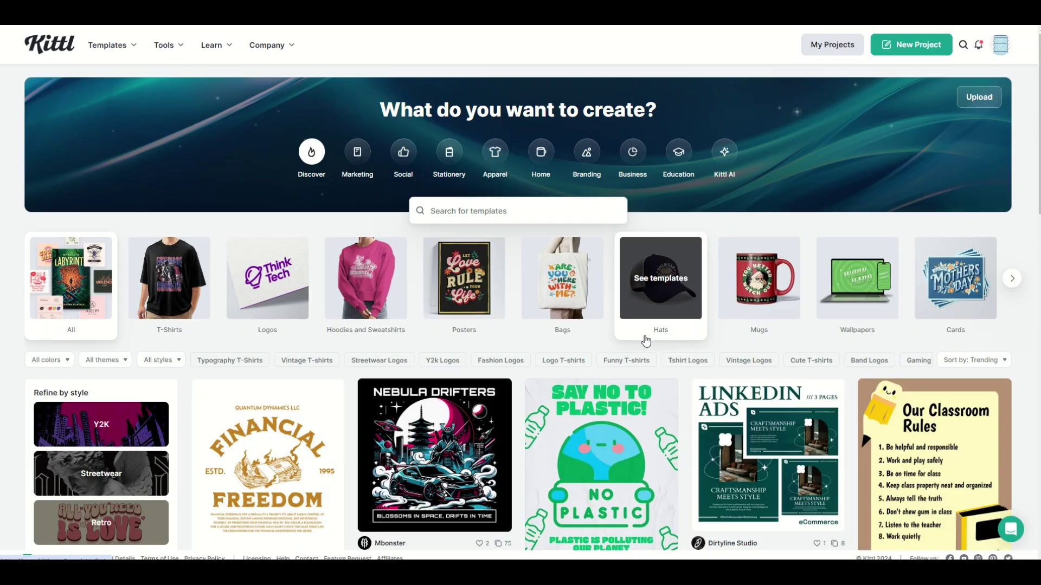
scroll(648, 340, down, 5)
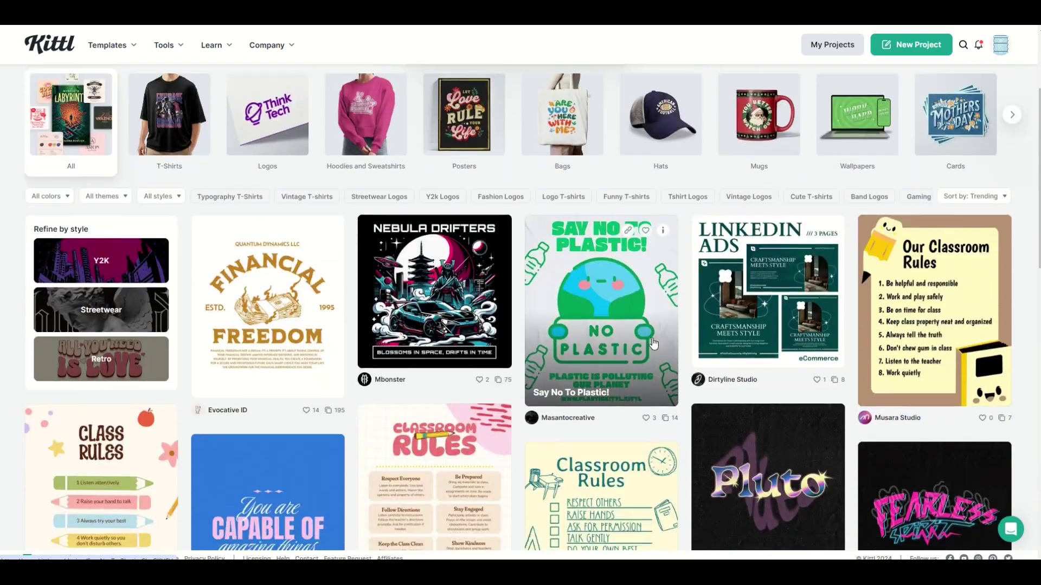
scroll(655, 343, down, 6)
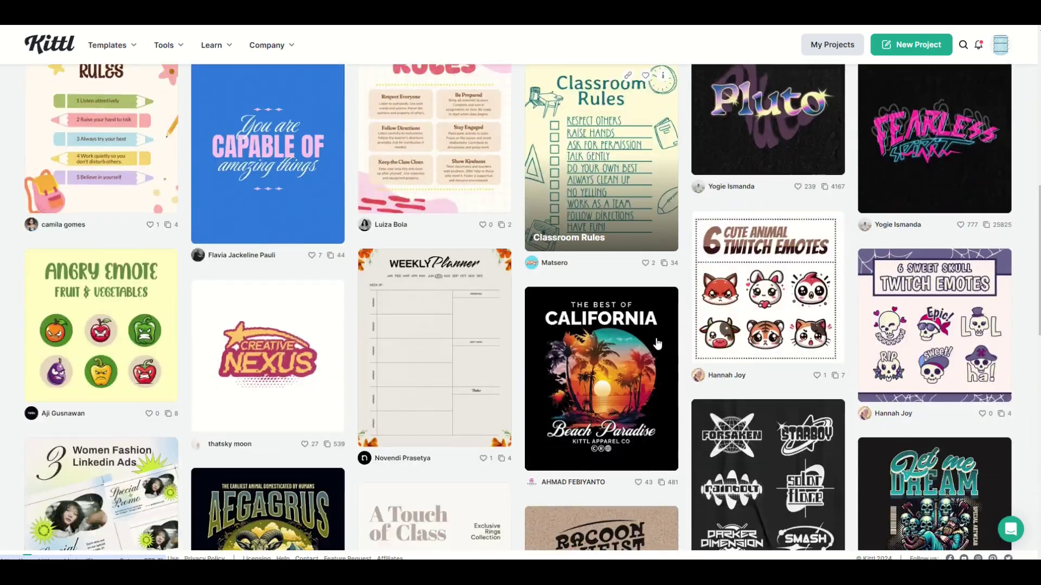
scroll(657, 343, down, 4)
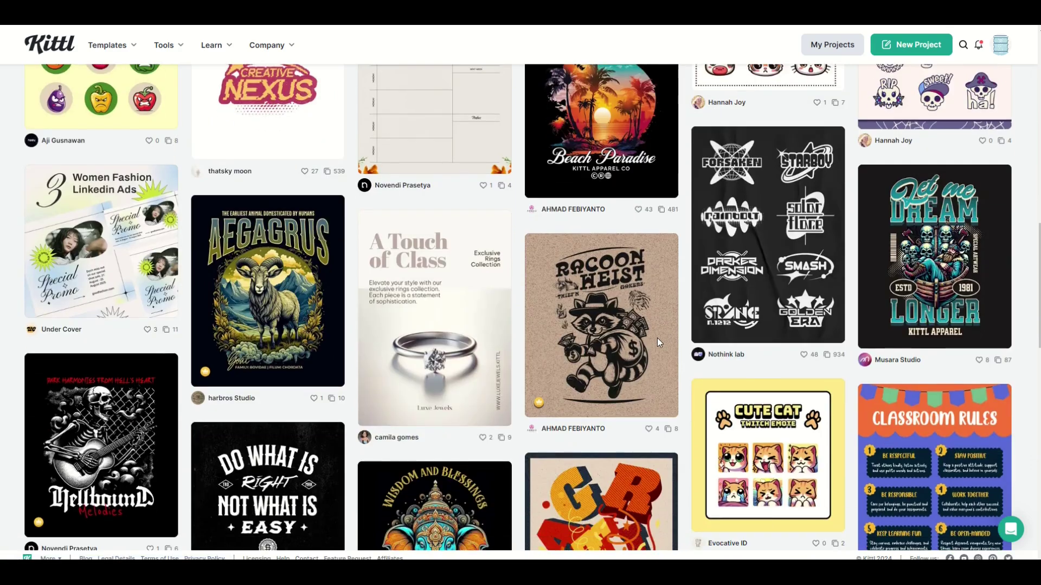
scroll(658, 343, down, 4)
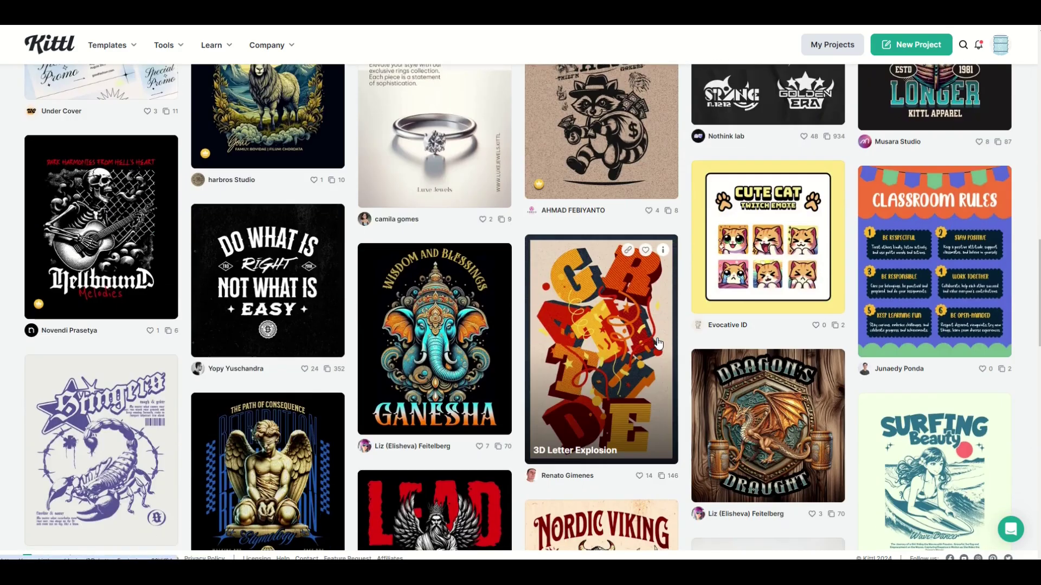
scroll(658, 343, down, 2)
scroll(658, 343, down, 6)
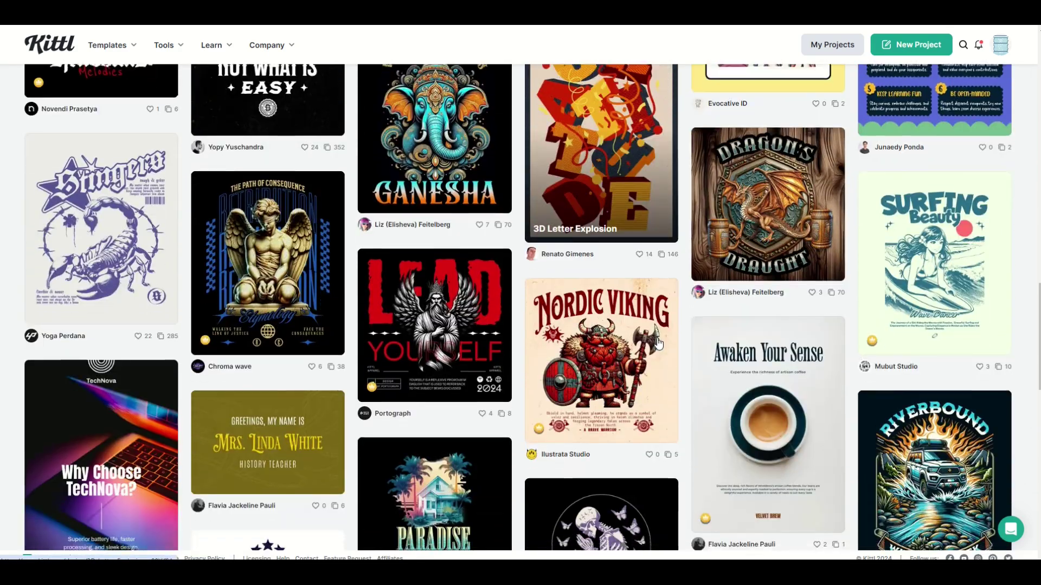
scroll(659, 343, down, 4)
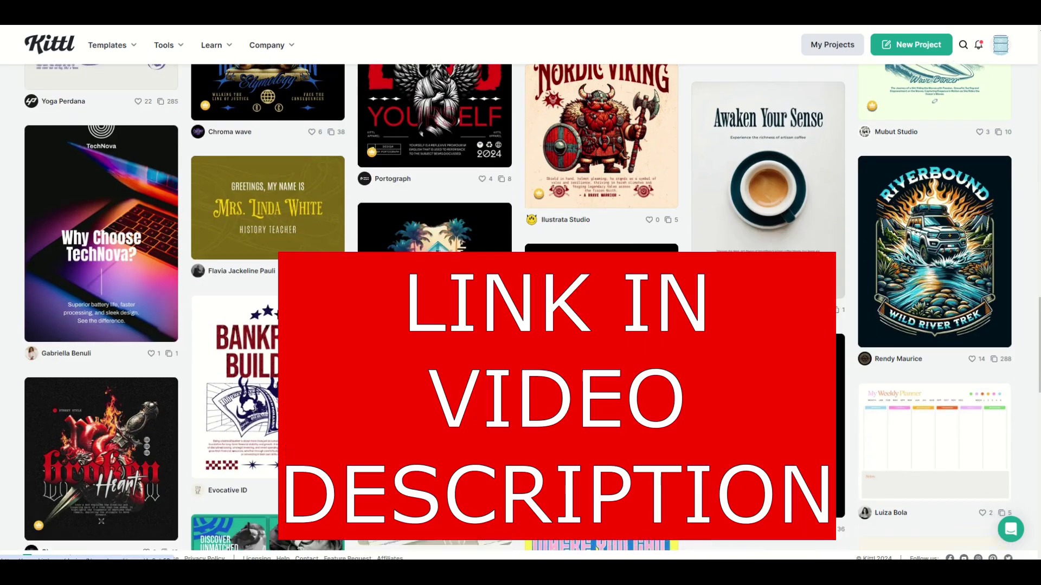
scroll(659, 342, down, 7)
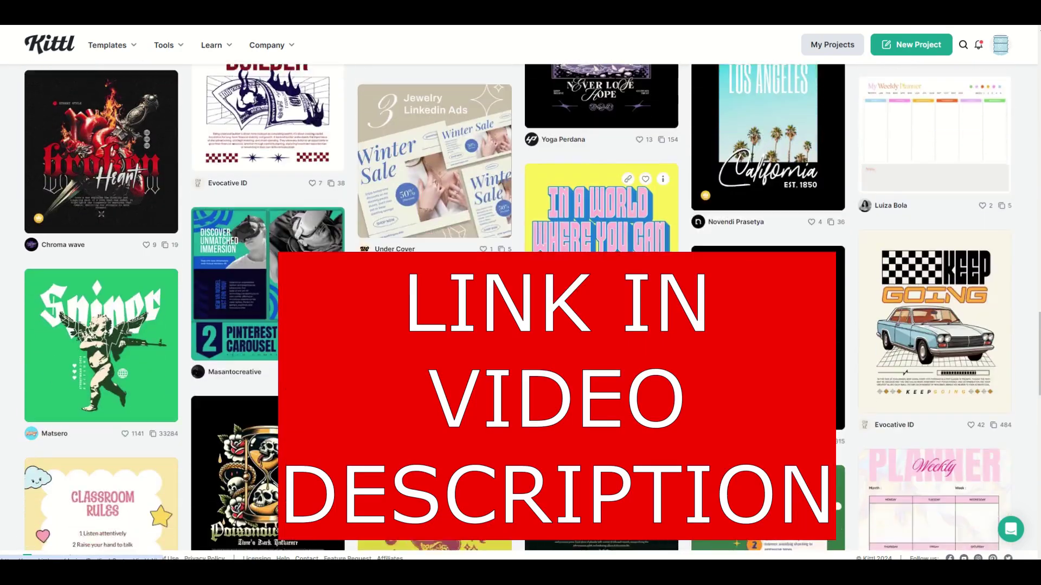
scroll(659, 342, down, 5)
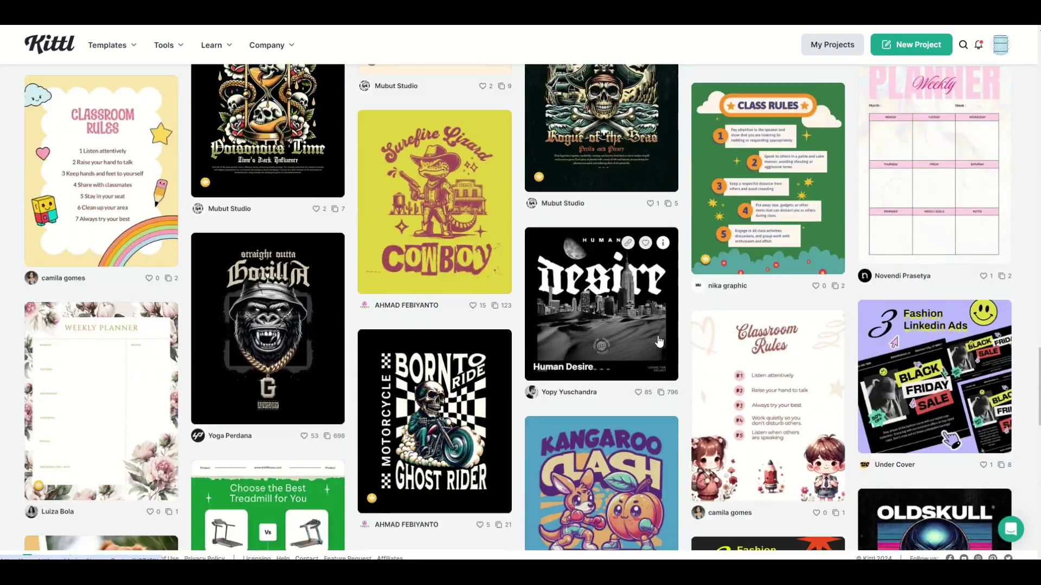
scroll(659, 341, down, 3)
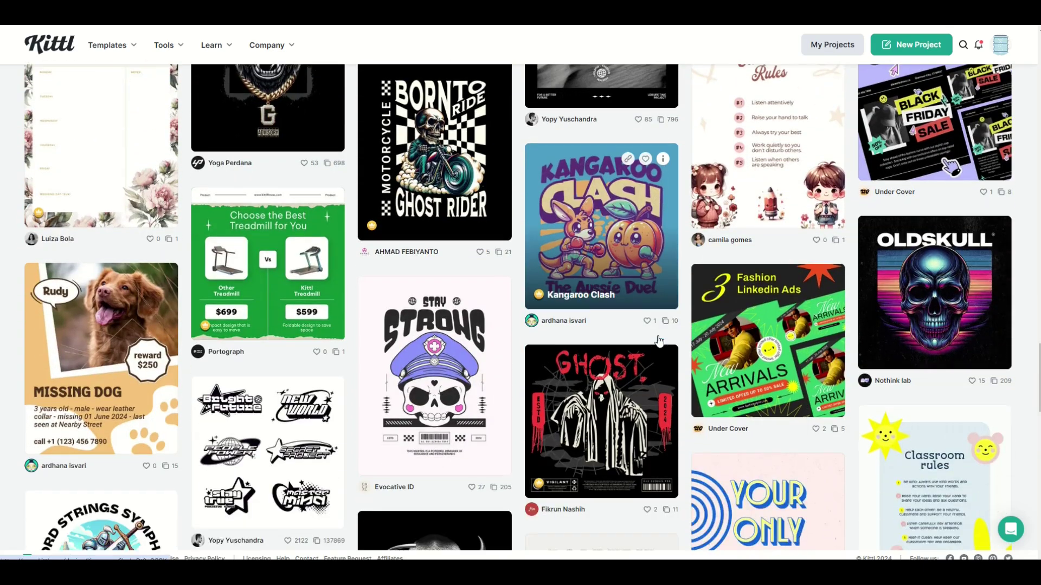